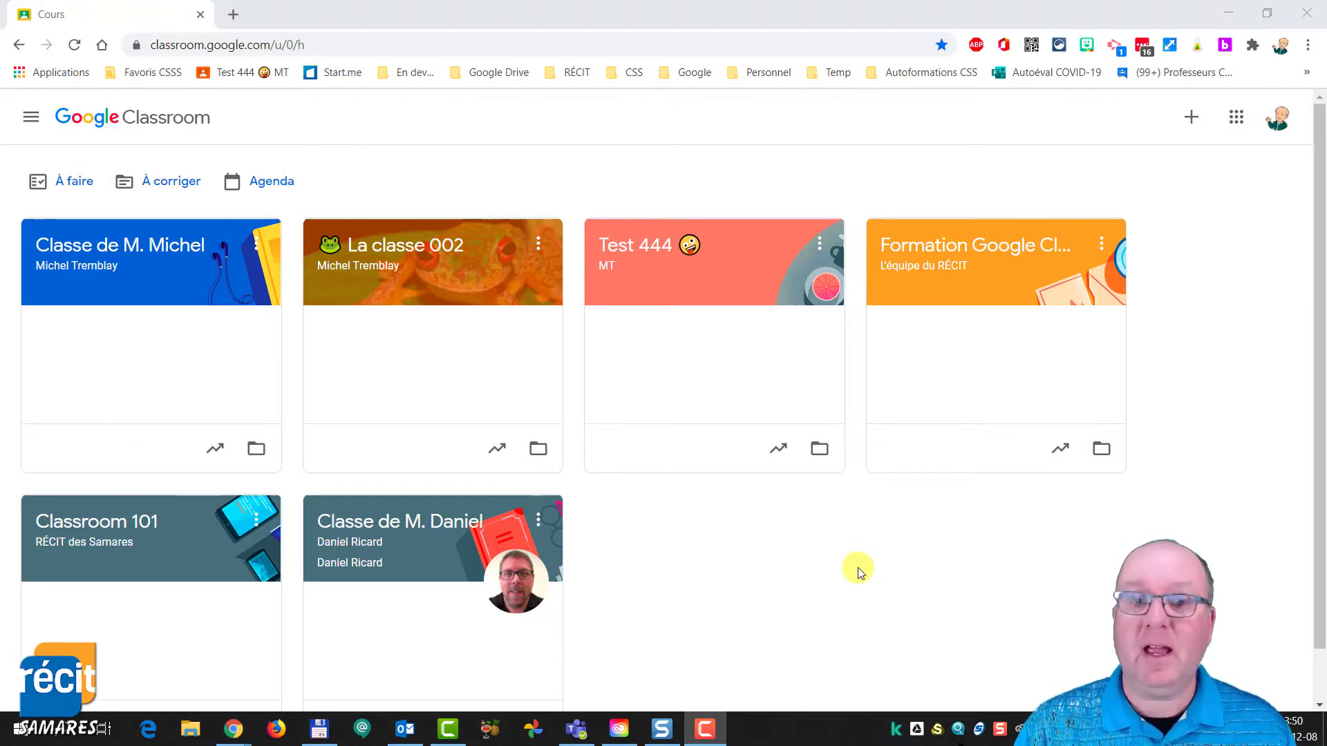
# In the first class's Travaux et devoirs, view the submission counts of Devoir complexe and the first Devoir #1.
pyautogui.click(190, 290)
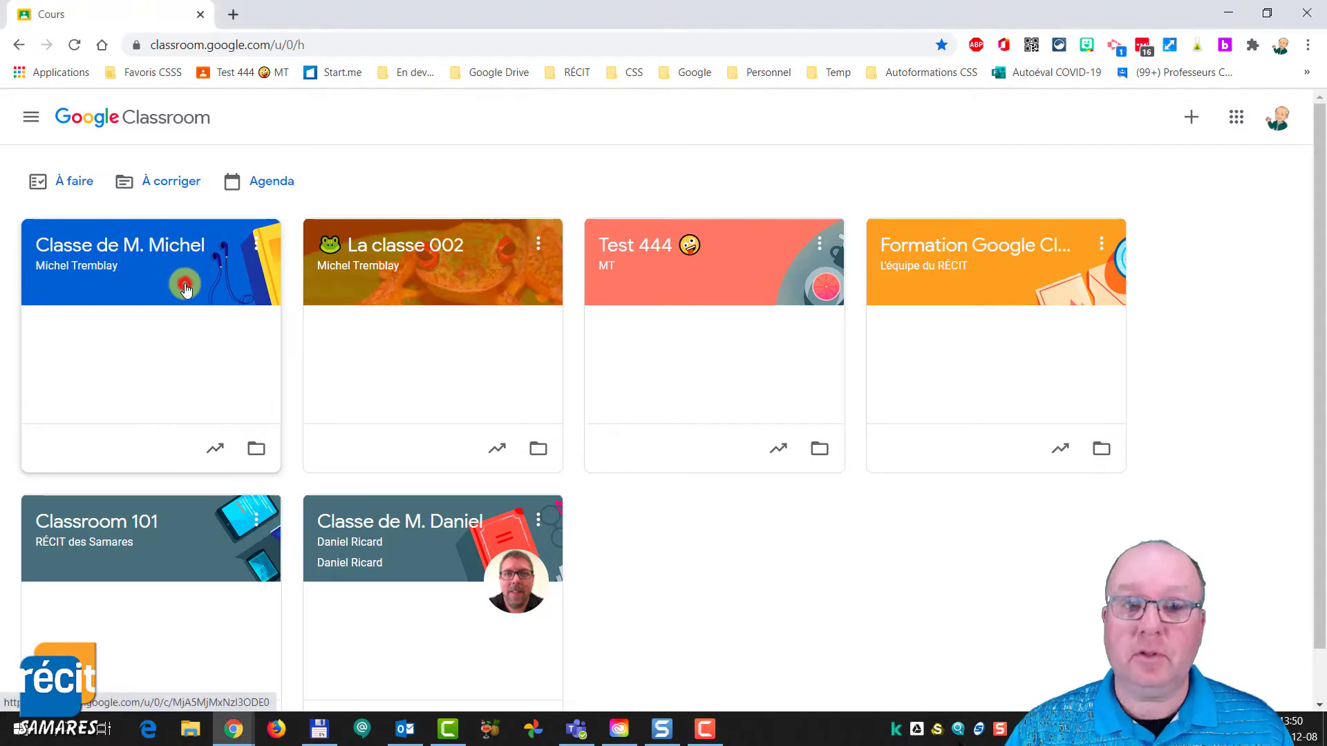
pyautogui.click(593, 133)
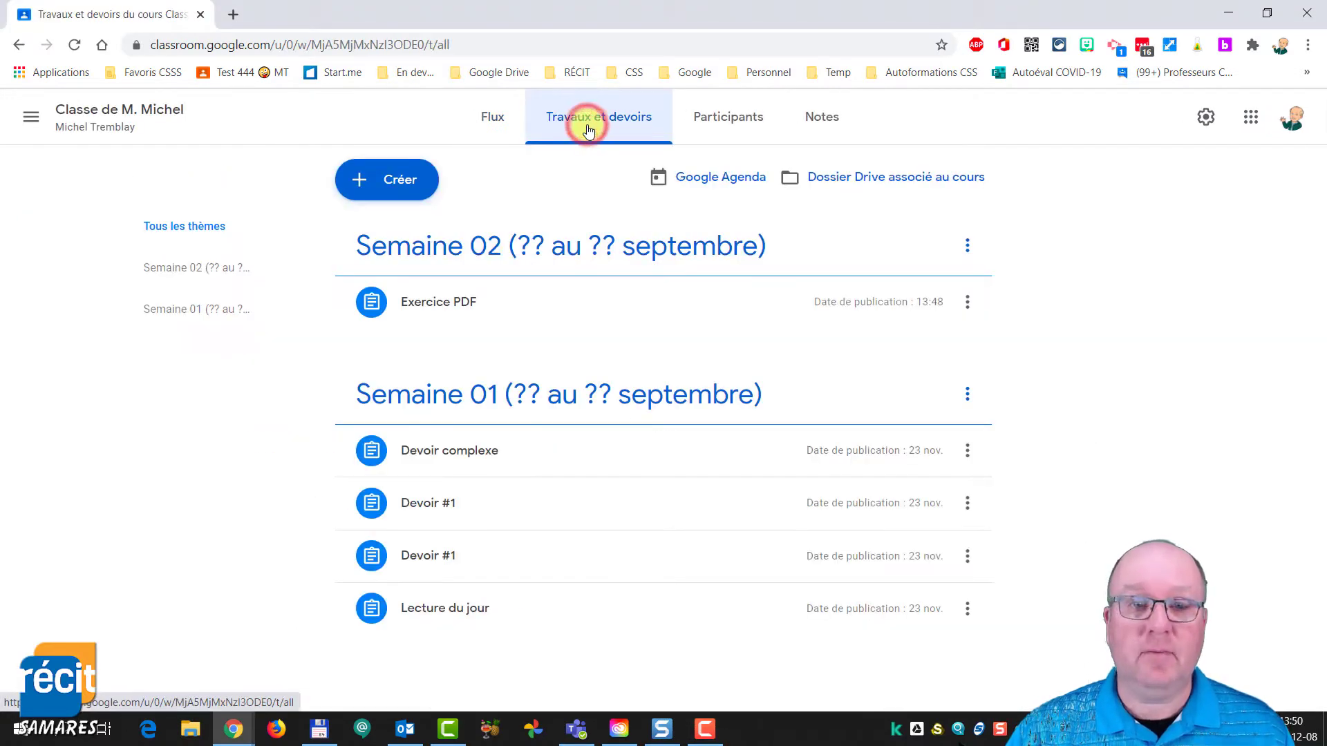
pyautogui.click(444, 455)
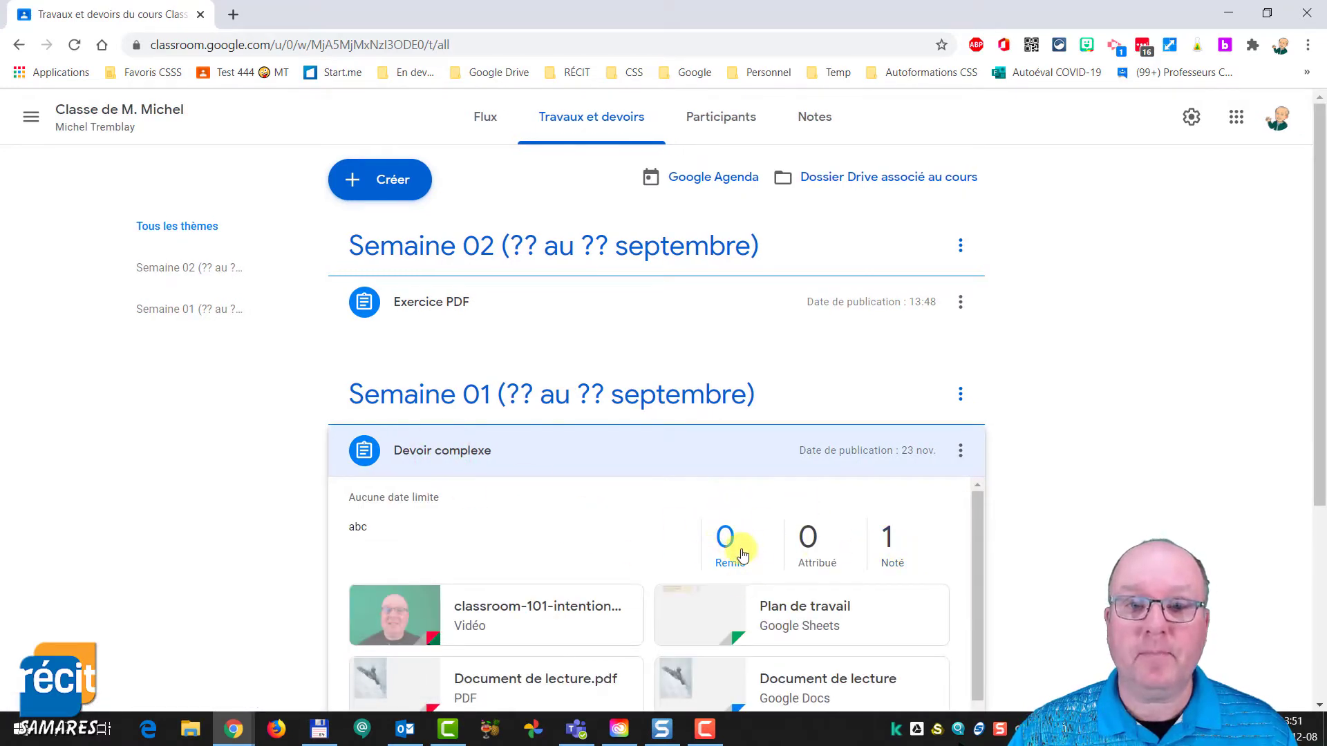
pyautogui.click(465, 453)
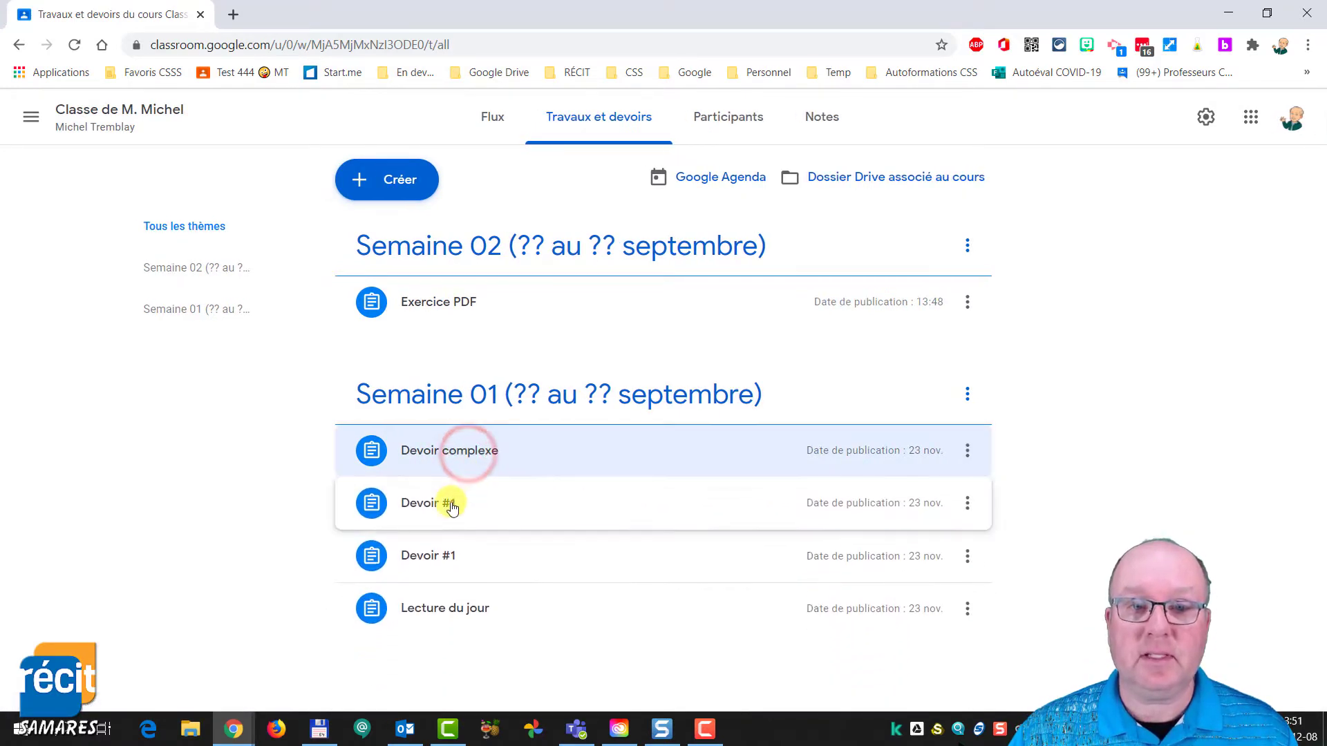
pyautogui.click(450, 506)
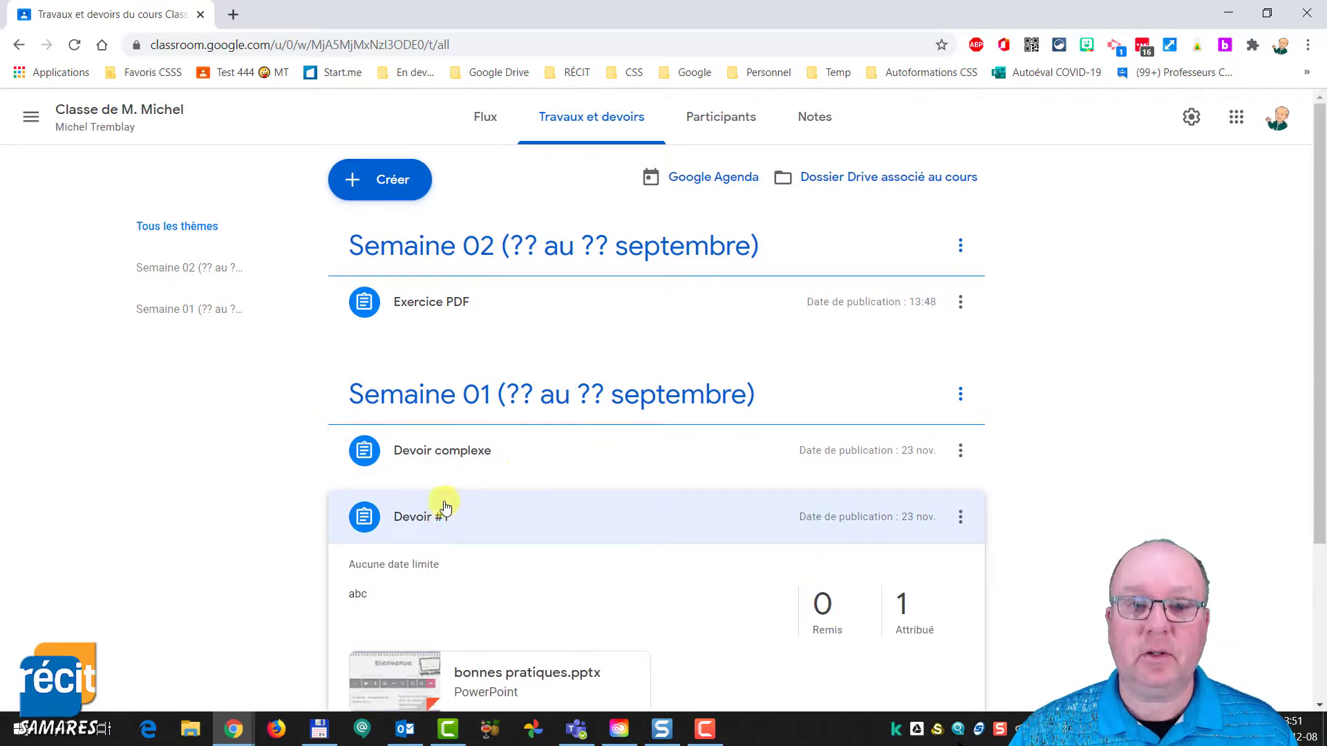
pyautogui.click(445, 513)
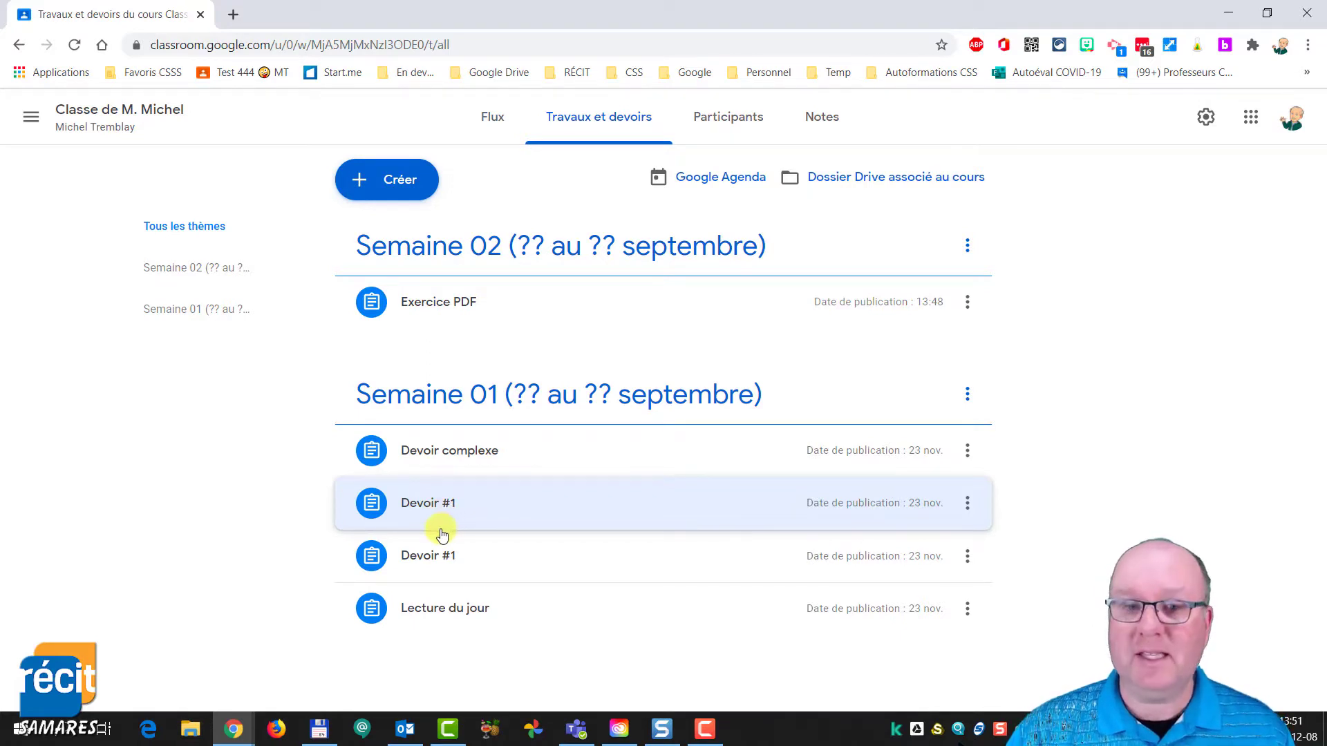
# Return to the course overview and open the À corriger list of work to grade across all classes.
pyautogui.click(31, 116)
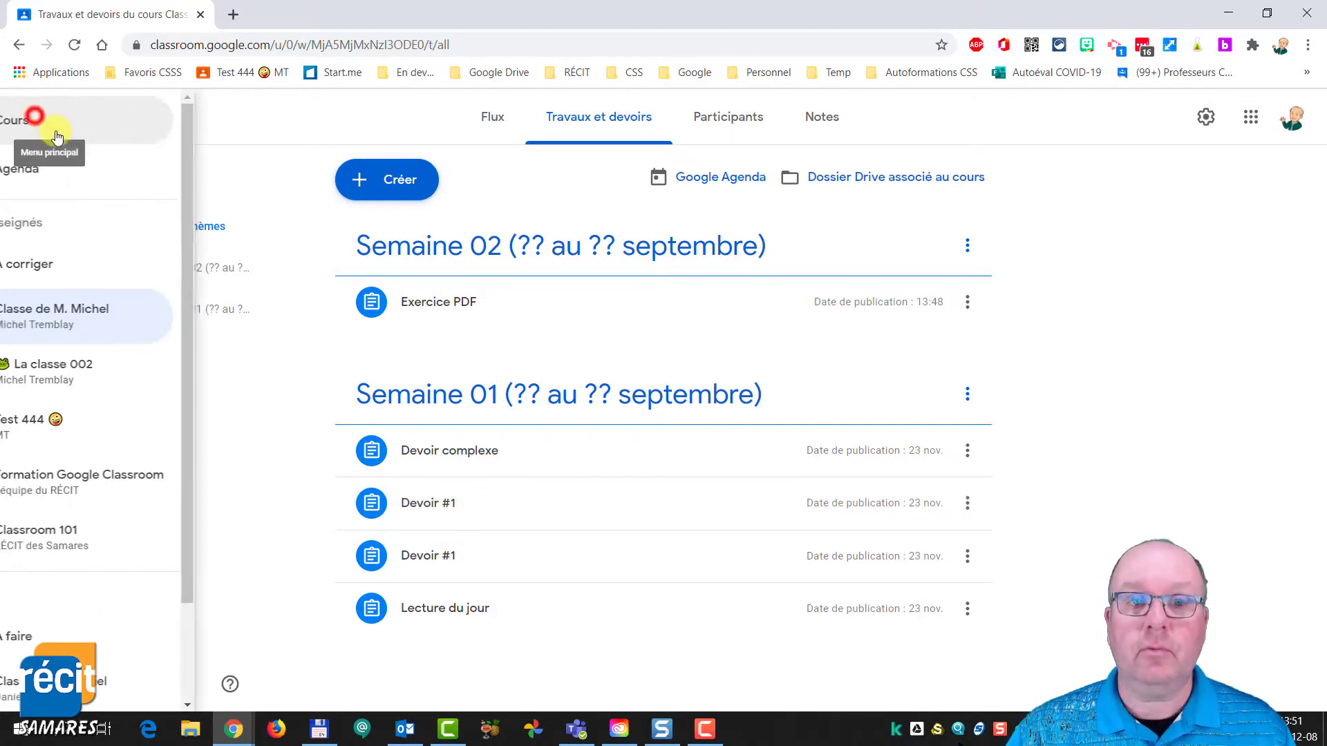
pyautogui.click(42, 119)
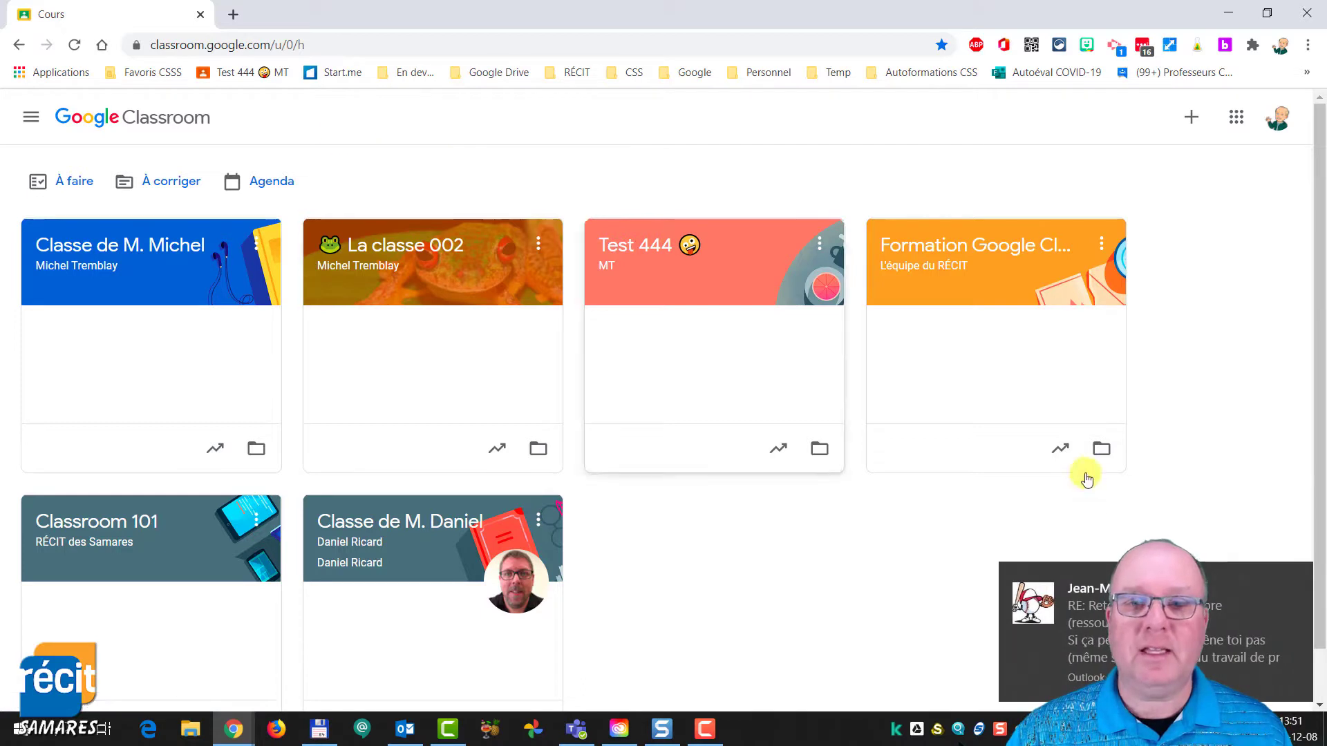
pyautogui.click(1279, 583)
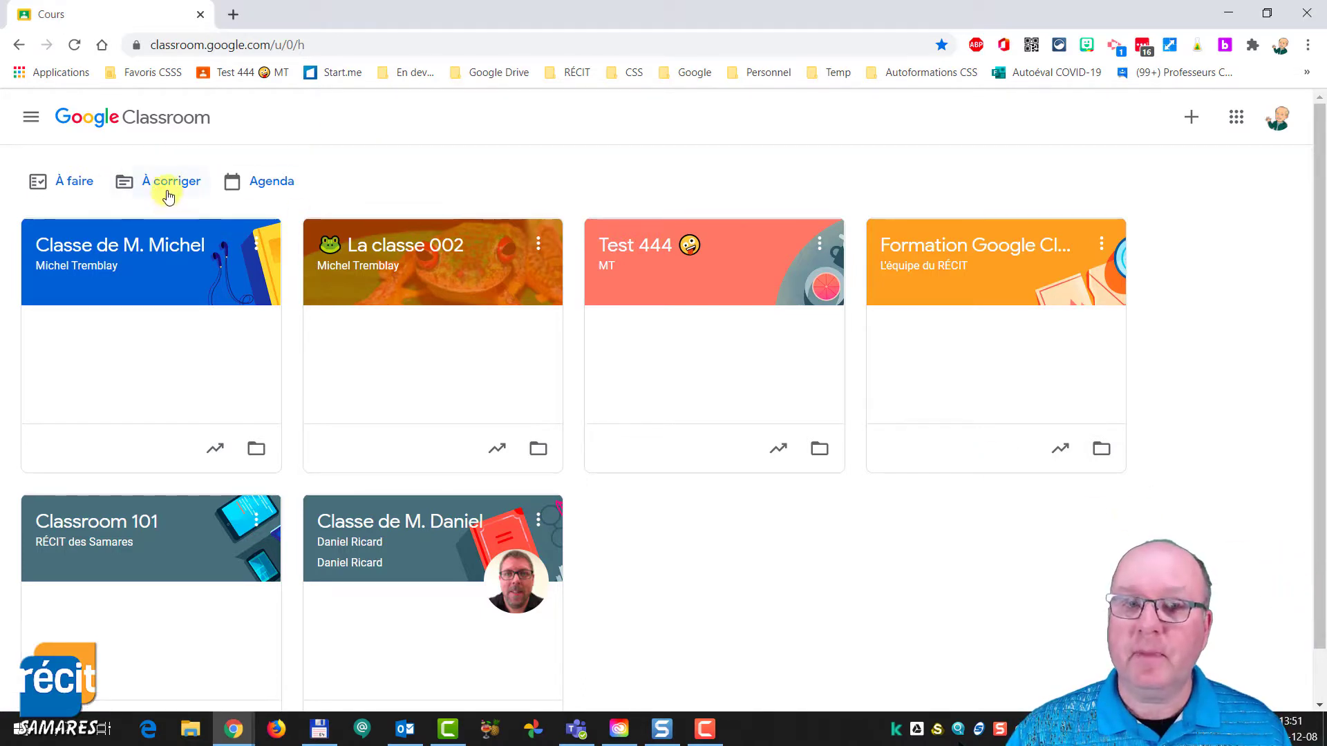
pyautogui.click(33, 119)
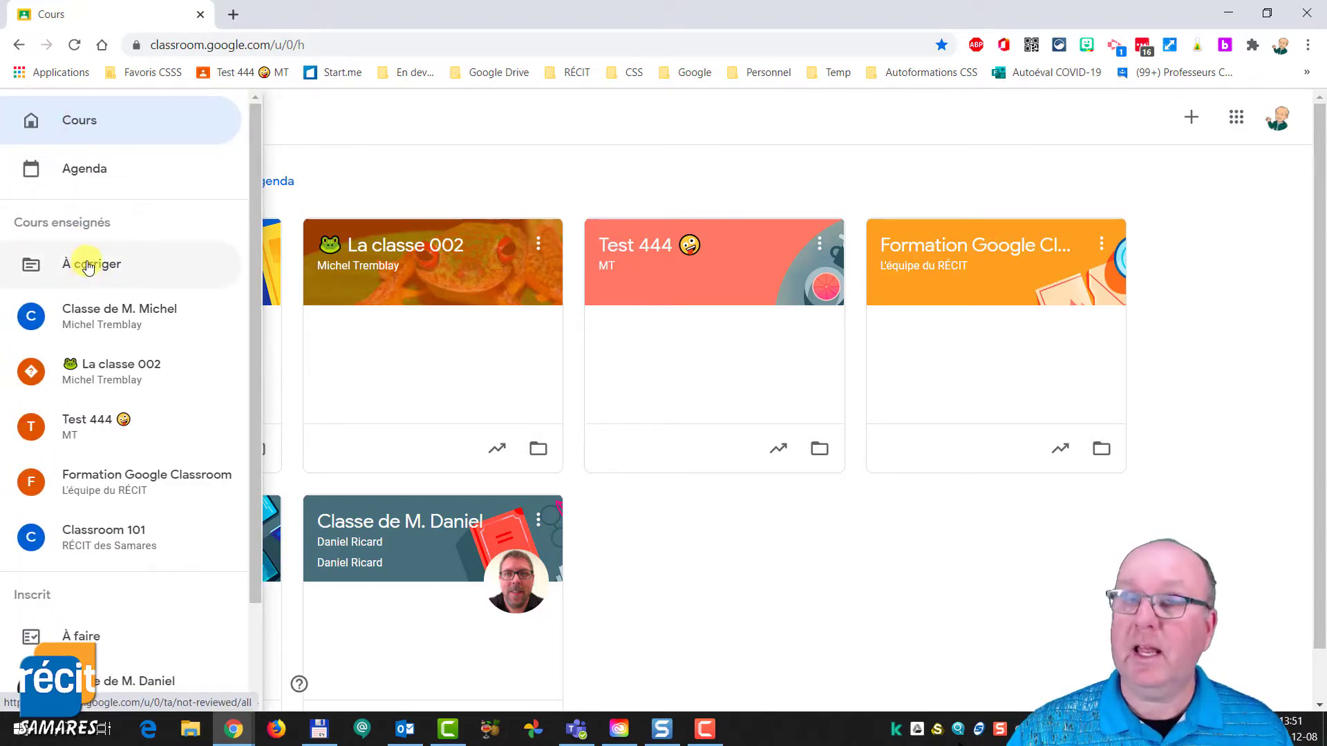
pyautogui.click(465, 174)
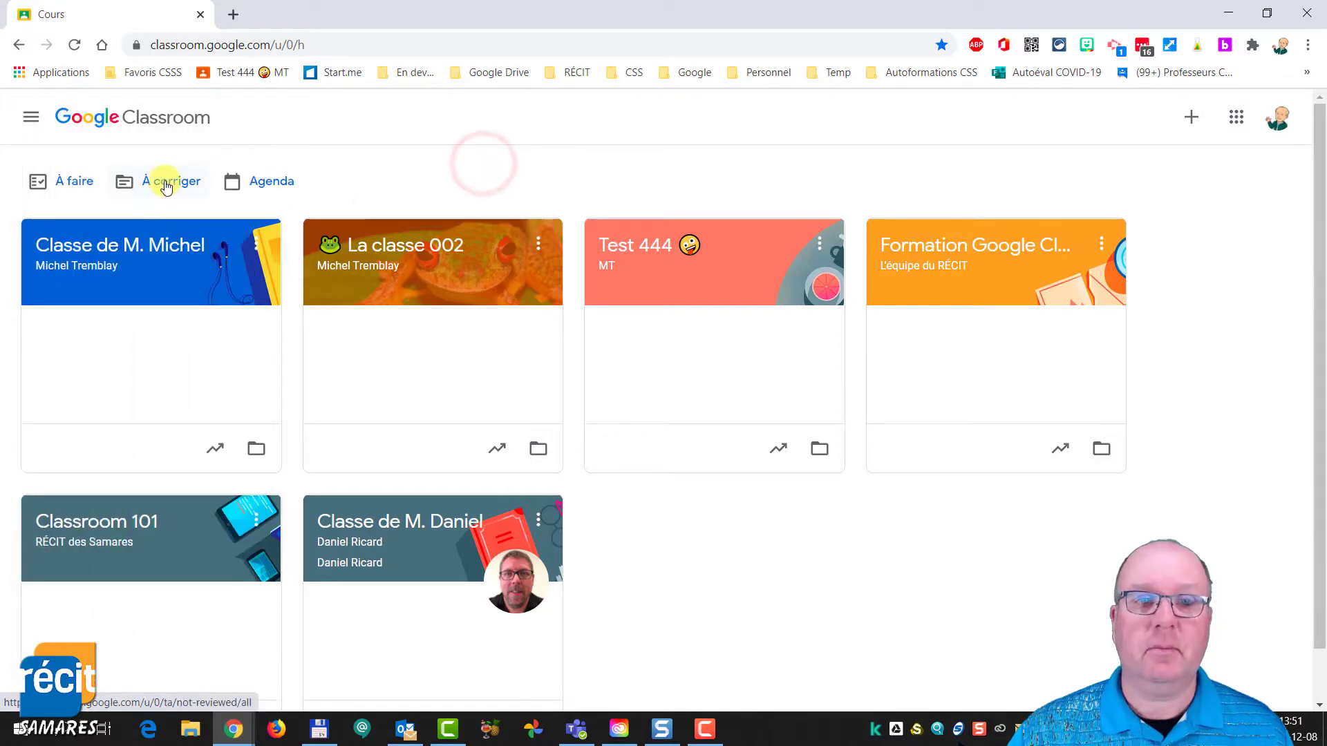
pyautogui.click(163, 193)
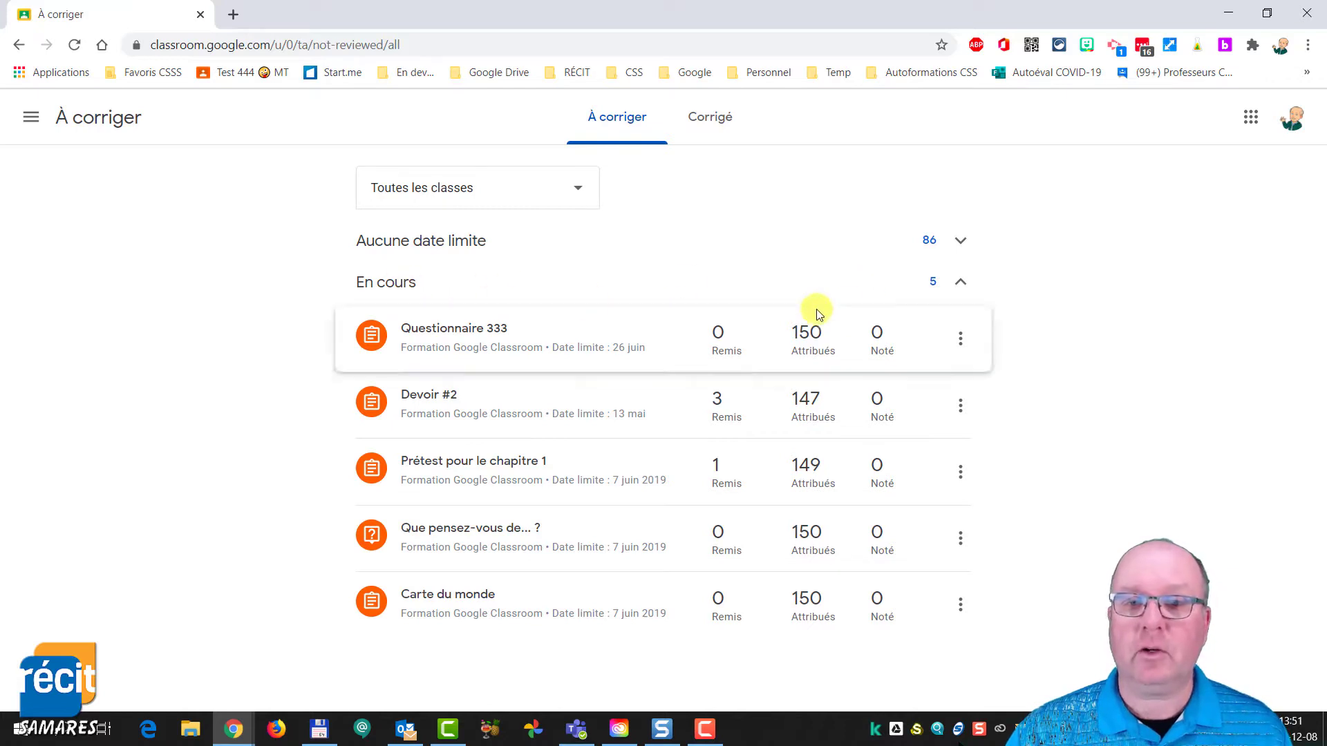
# Look through the ungraded assignments under Aucune date limite, and collapse that section again.
pyautogui.click(962, 246)
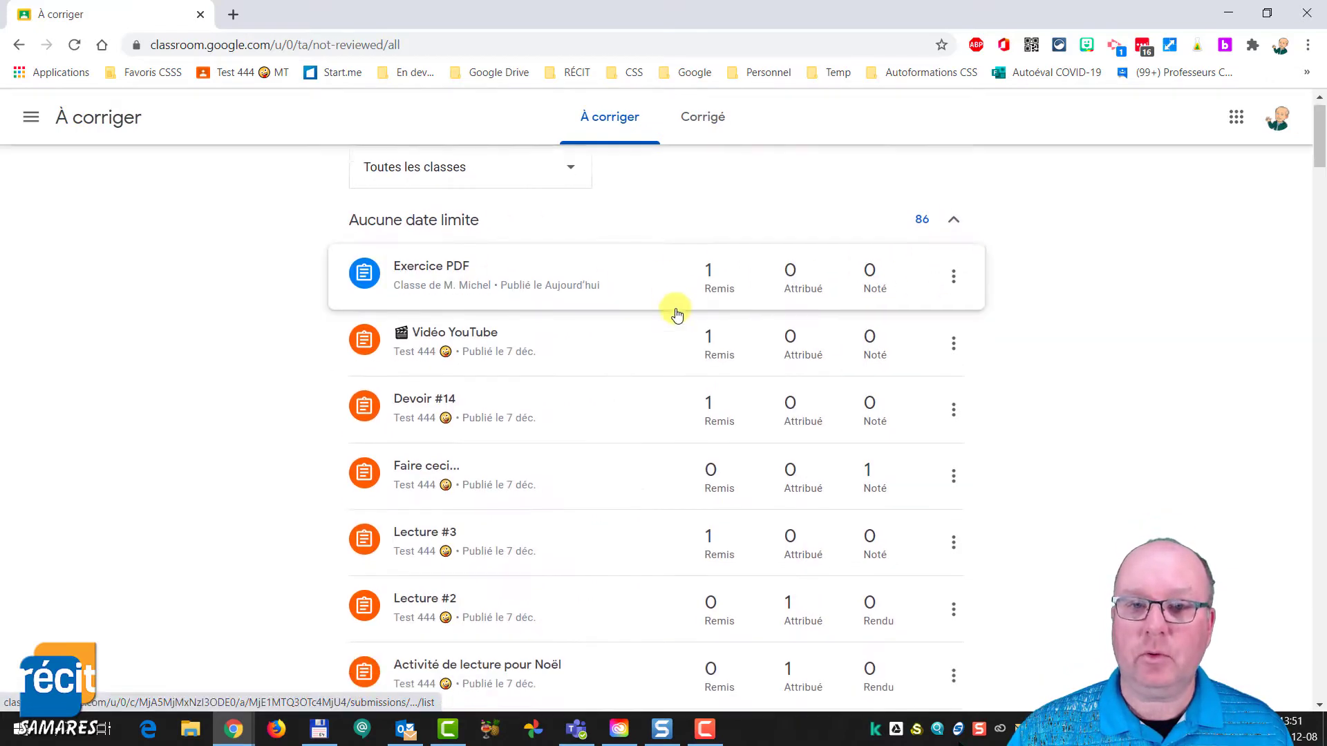
pyautogui.scroll(-10, 678, 373)
pyautogui.scroll(-5, 681, 382)
pyautogui.scroll(15, 681, 396)
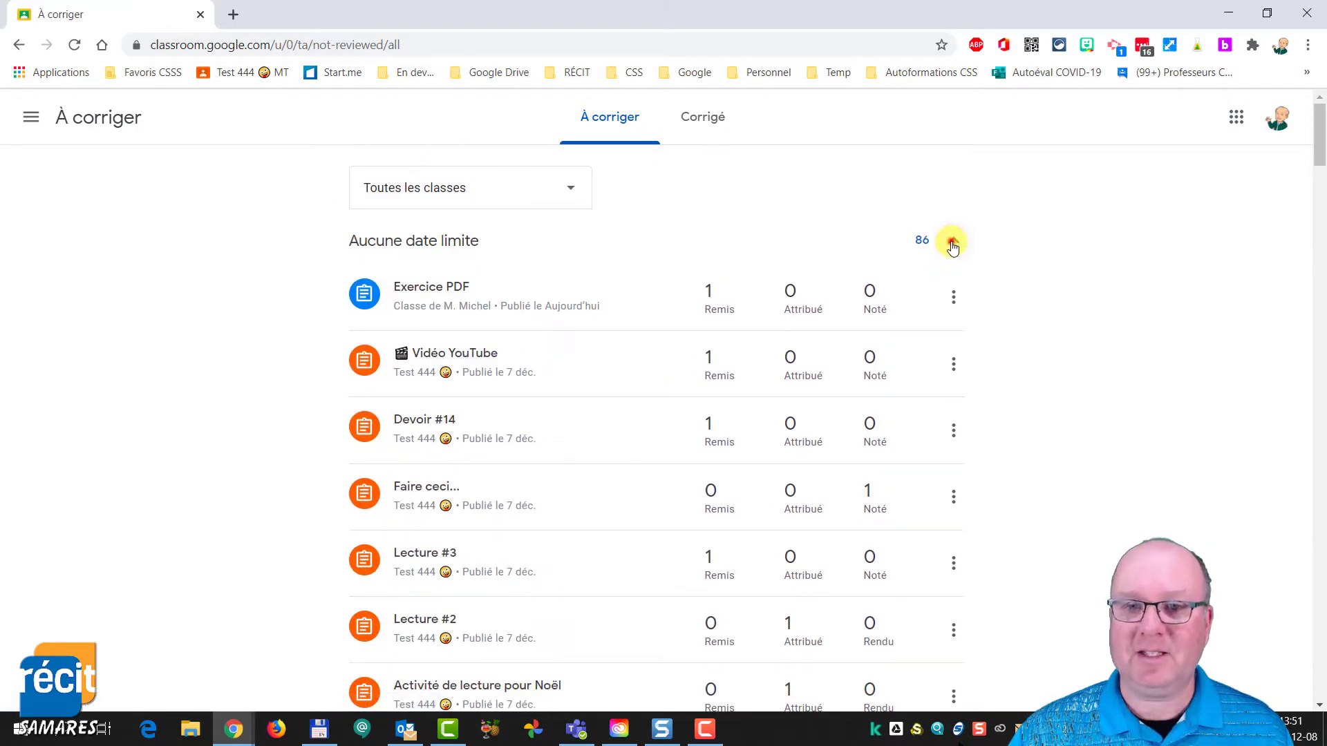
pyautogui.click(953, 243)
pyautogui.click(960, 281)
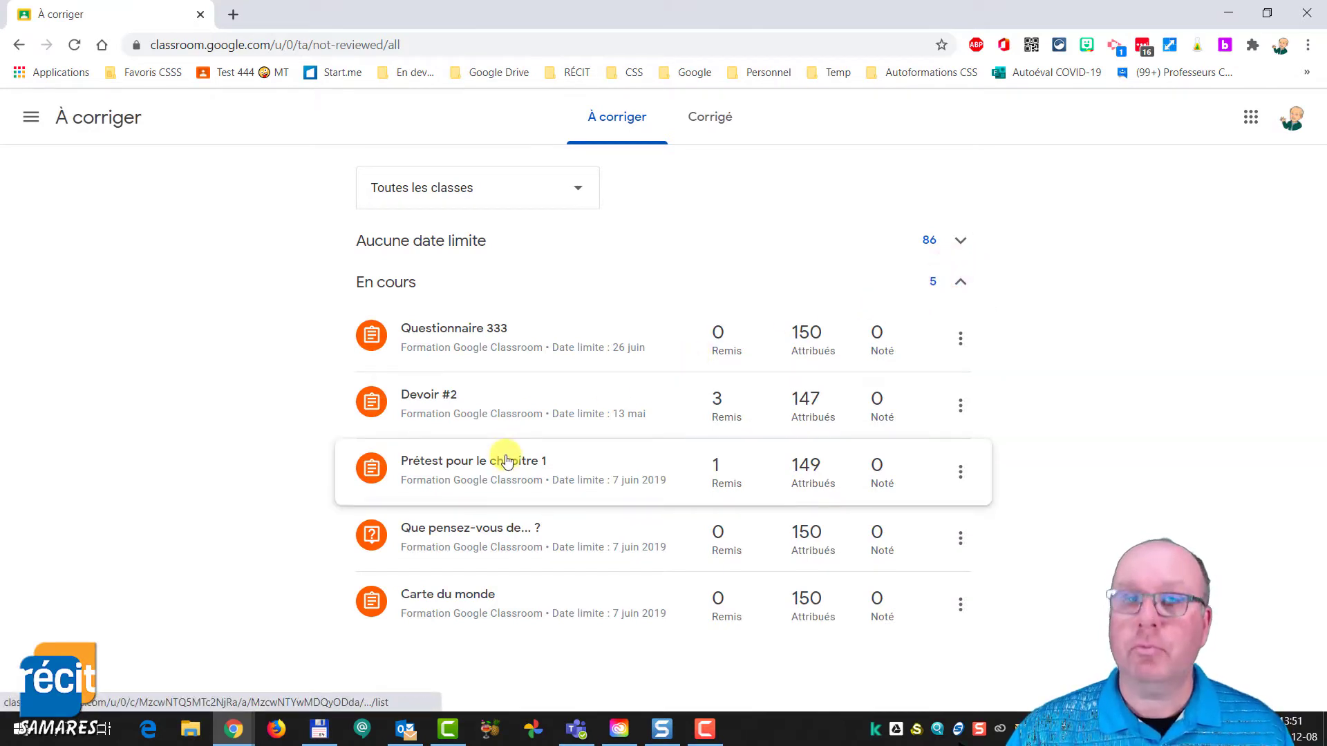
# Filter the grading list to the first class and open the Élève CS1 submission for Exercice PDF.
pyautogui.click(412, 190)
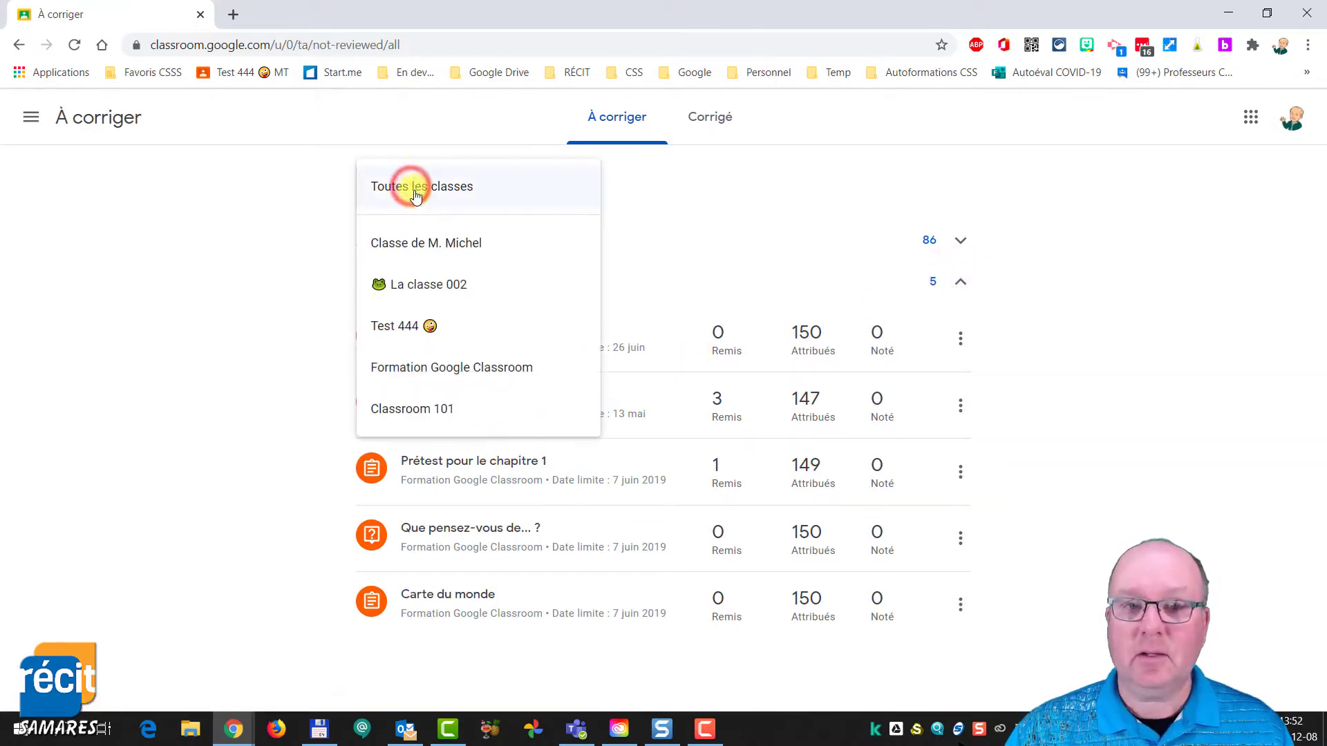
pyautogui.click(439, 251)
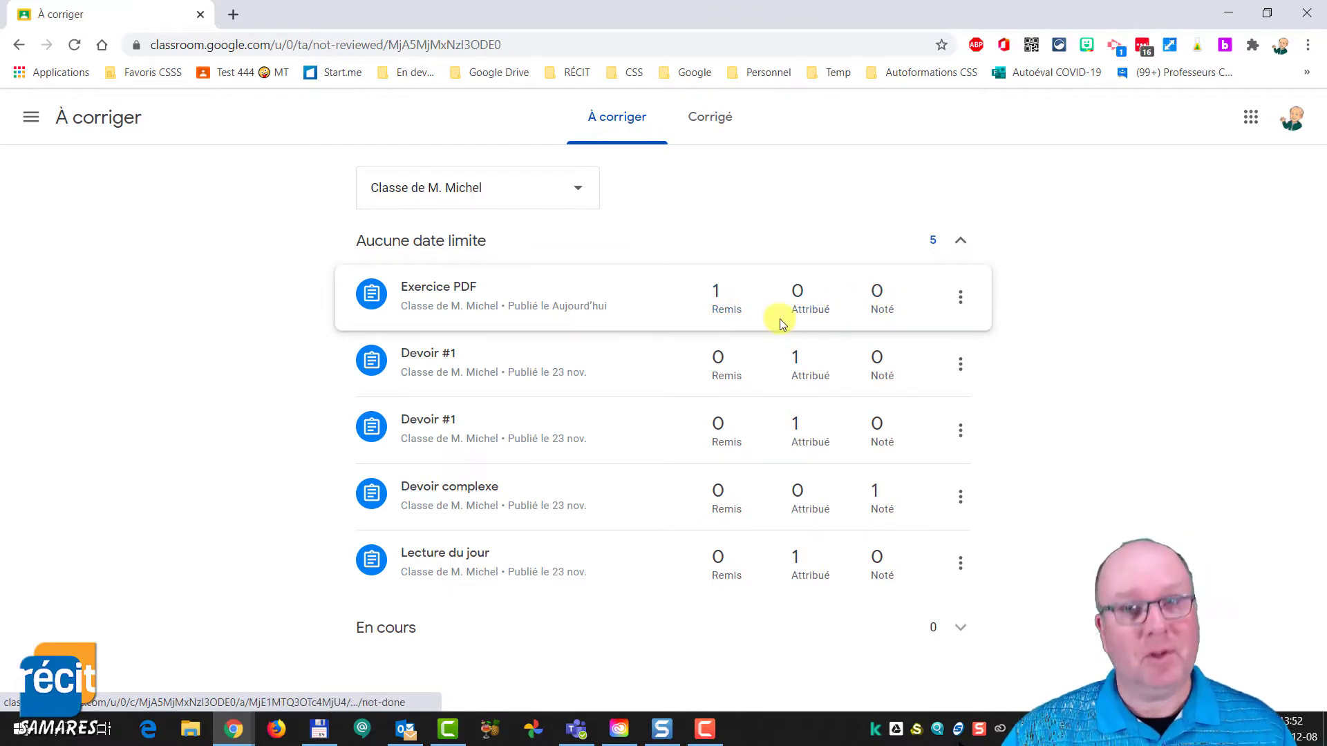
pyautogui.click(546, 298)
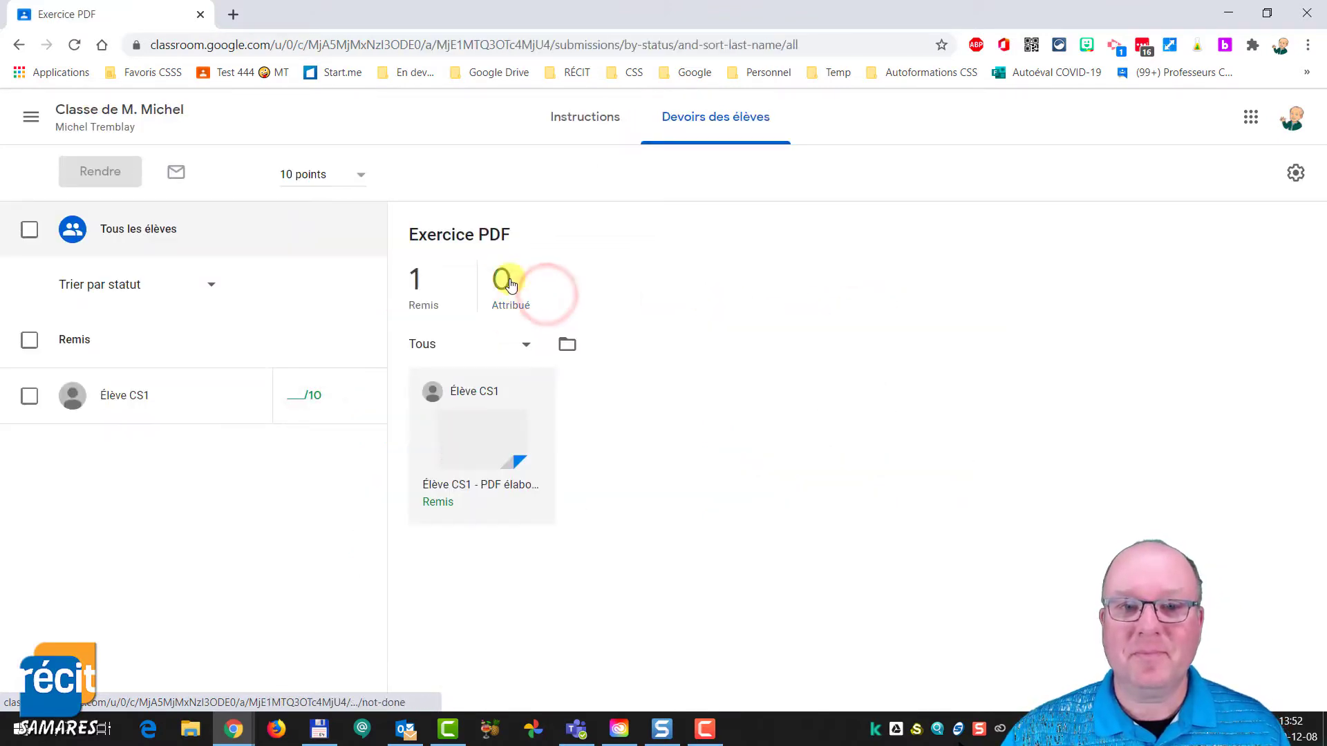
pyautogui.click(483, 454)
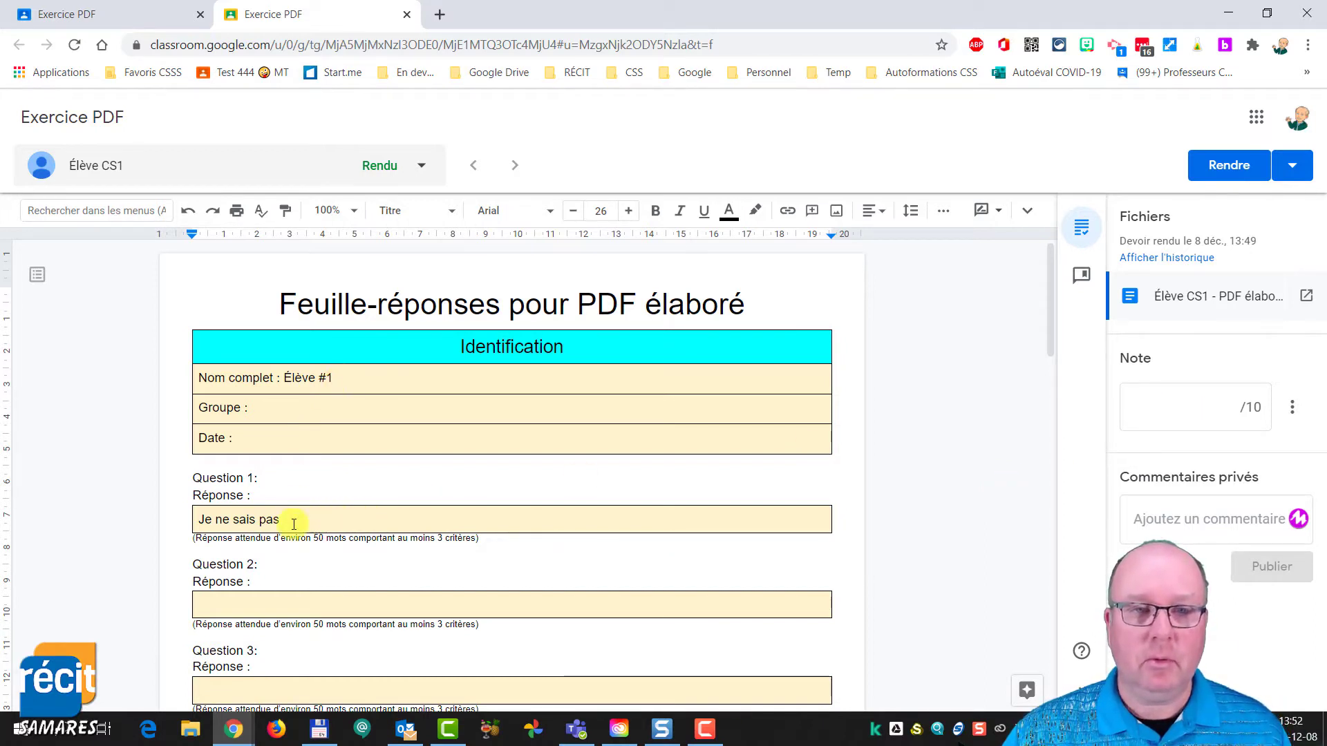
# Suggest replacing the Question 1 answer "Je ne sais pas" with "d'ajouter quelque chose ...".
pyautogui.moveTo(291, 519); pyautogui.dragTo(198, 519)
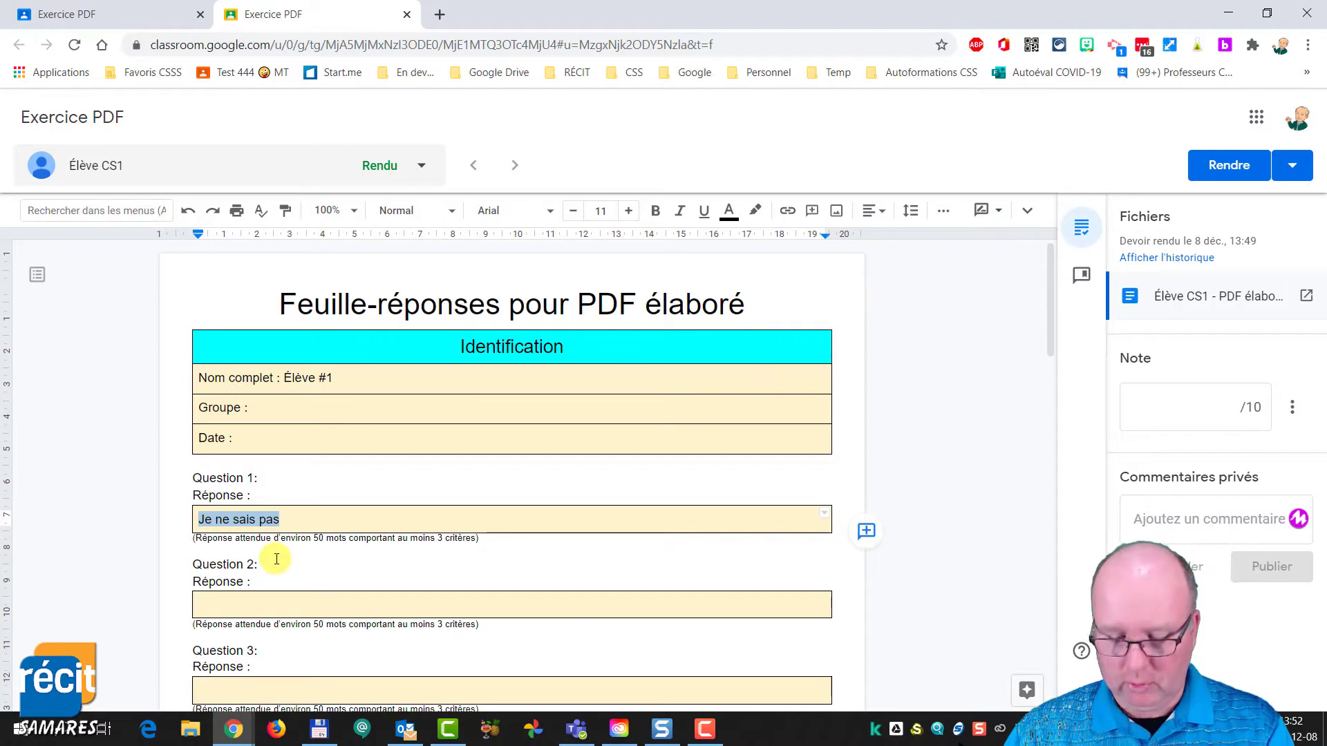
pyautogui.press('Delete')
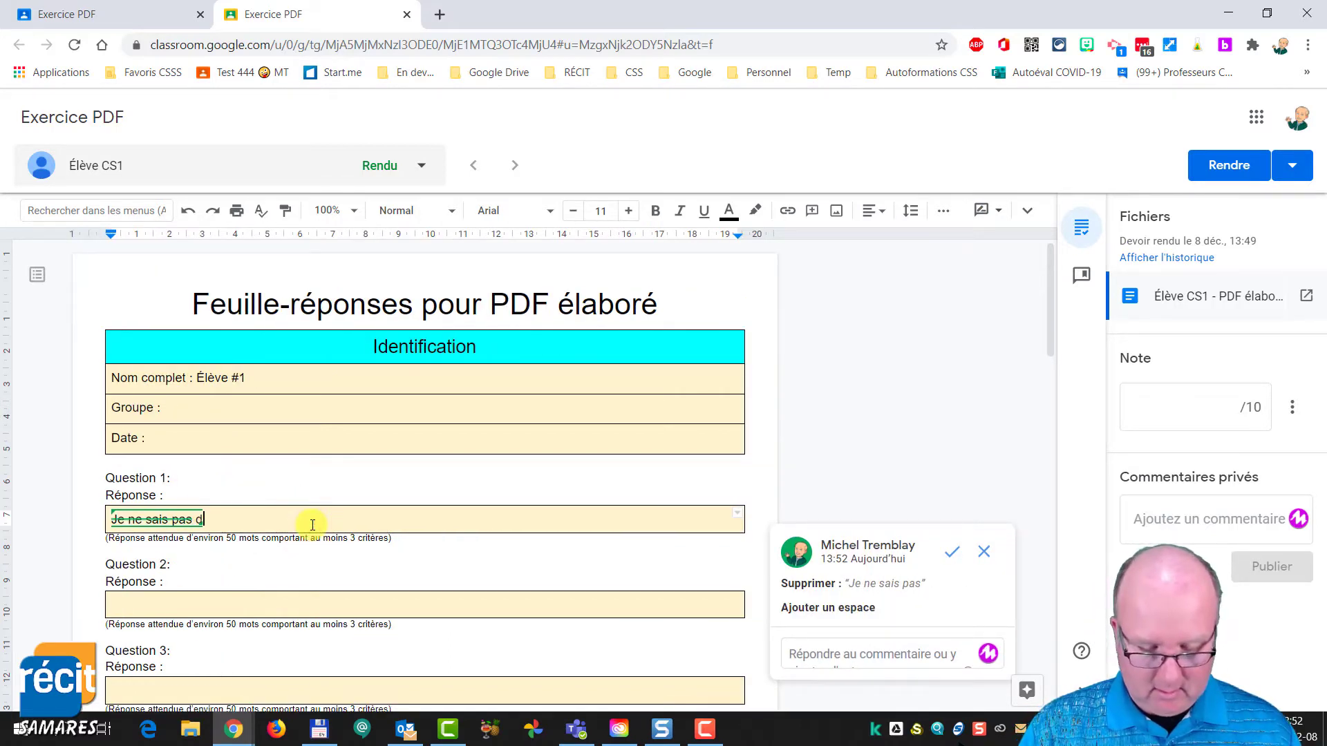
pyautogui.write("d'ajouter quelque chose ...")
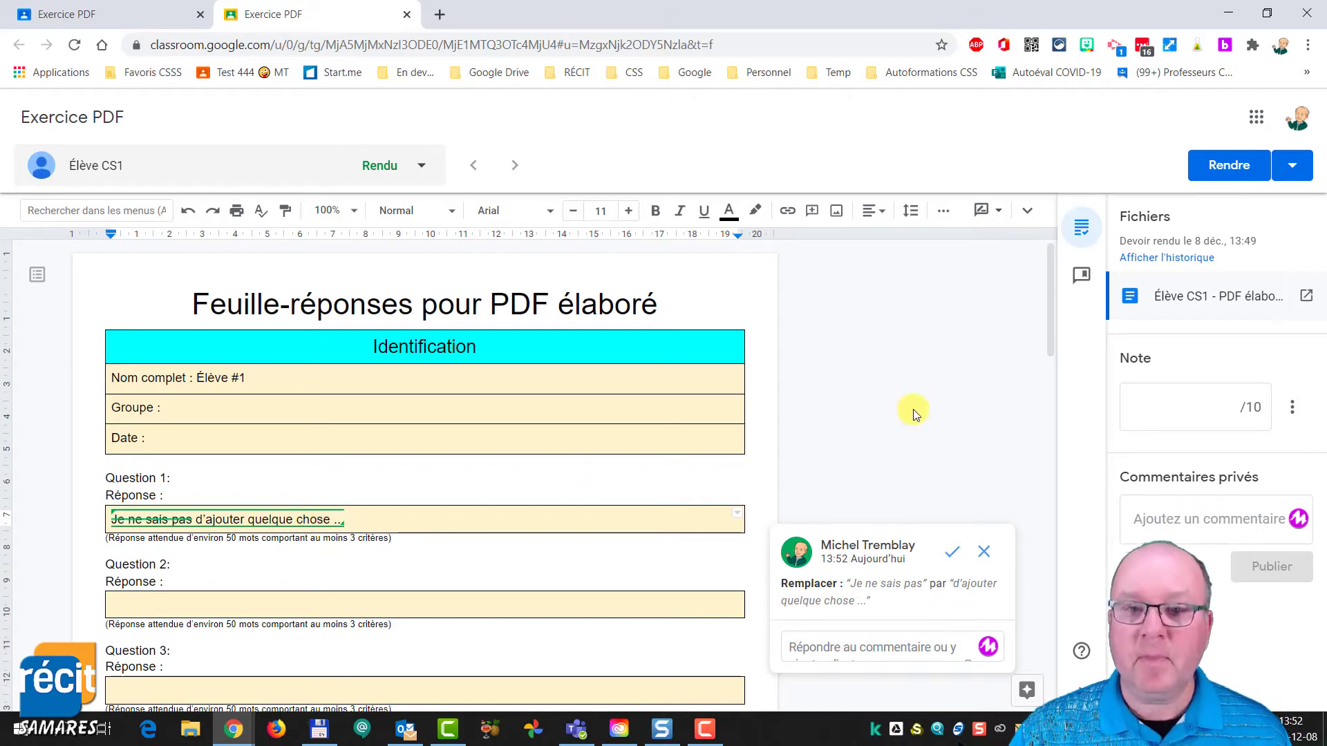
pyautogui.click(933, 477)
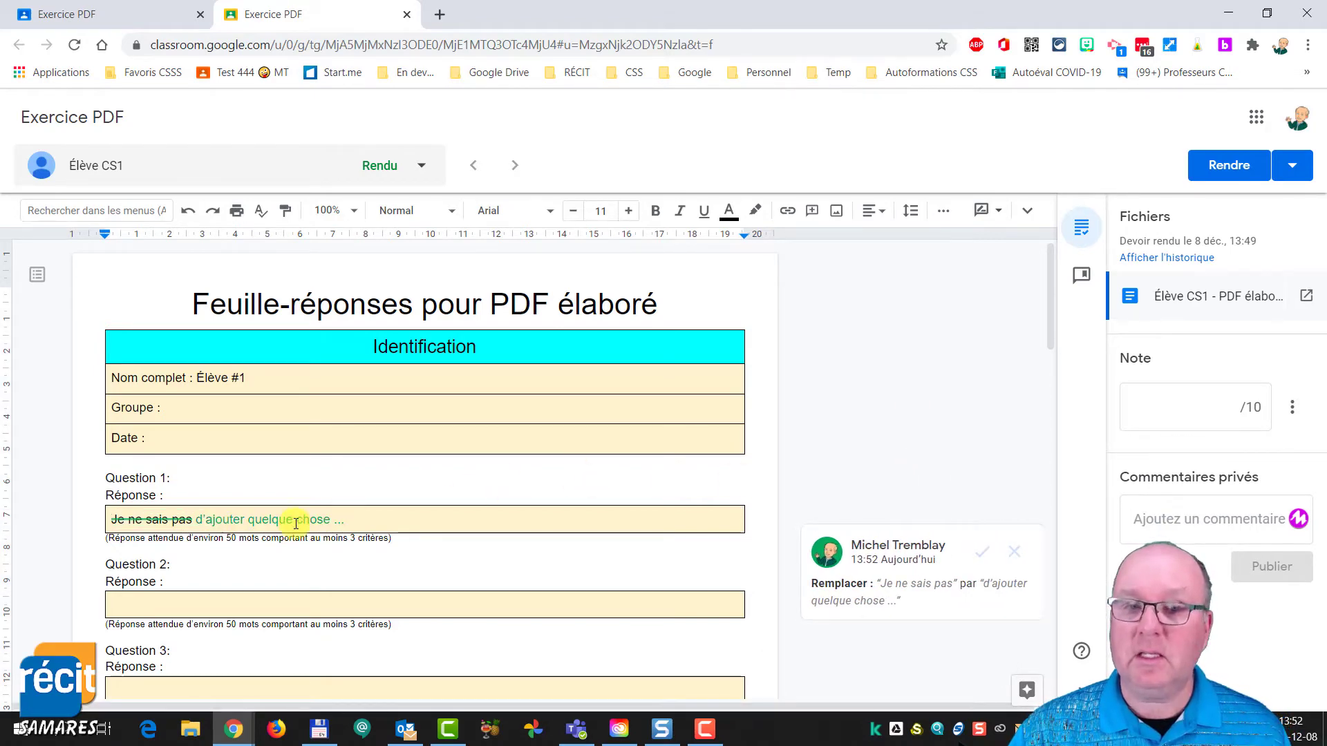
# Grade the Exercice PDF submission 3 out of 10 and return it to the student.
pyautogui.click(1215, 413)
pyautogui.write('3')
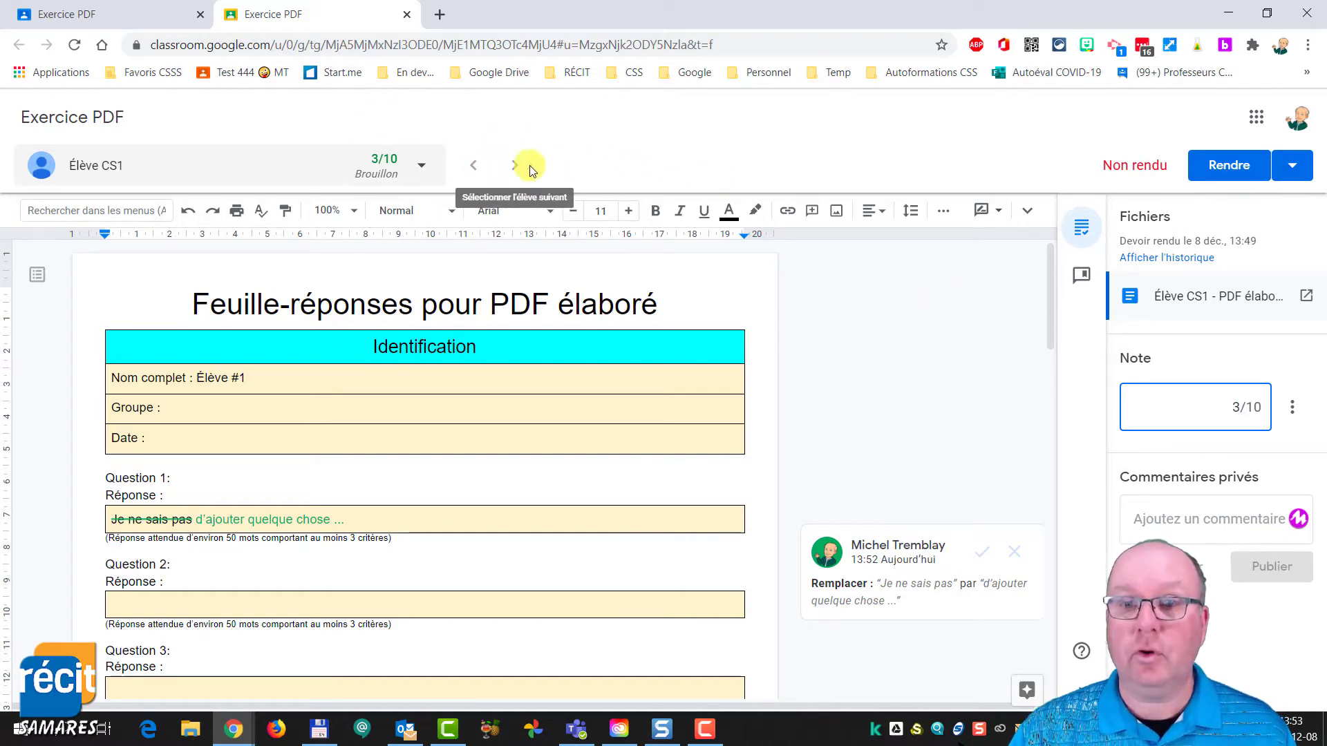
pyautogui.click(1293, 168)
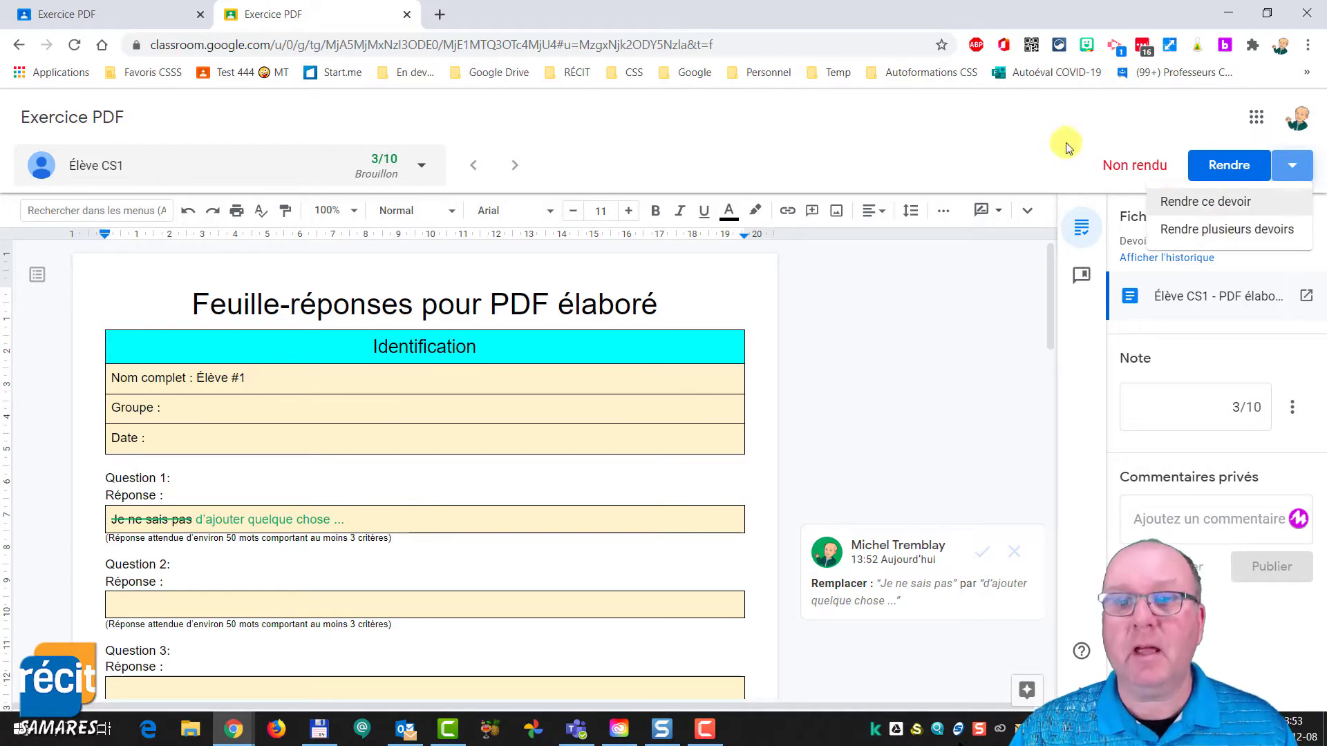
pyautogui.click(1028, 123)
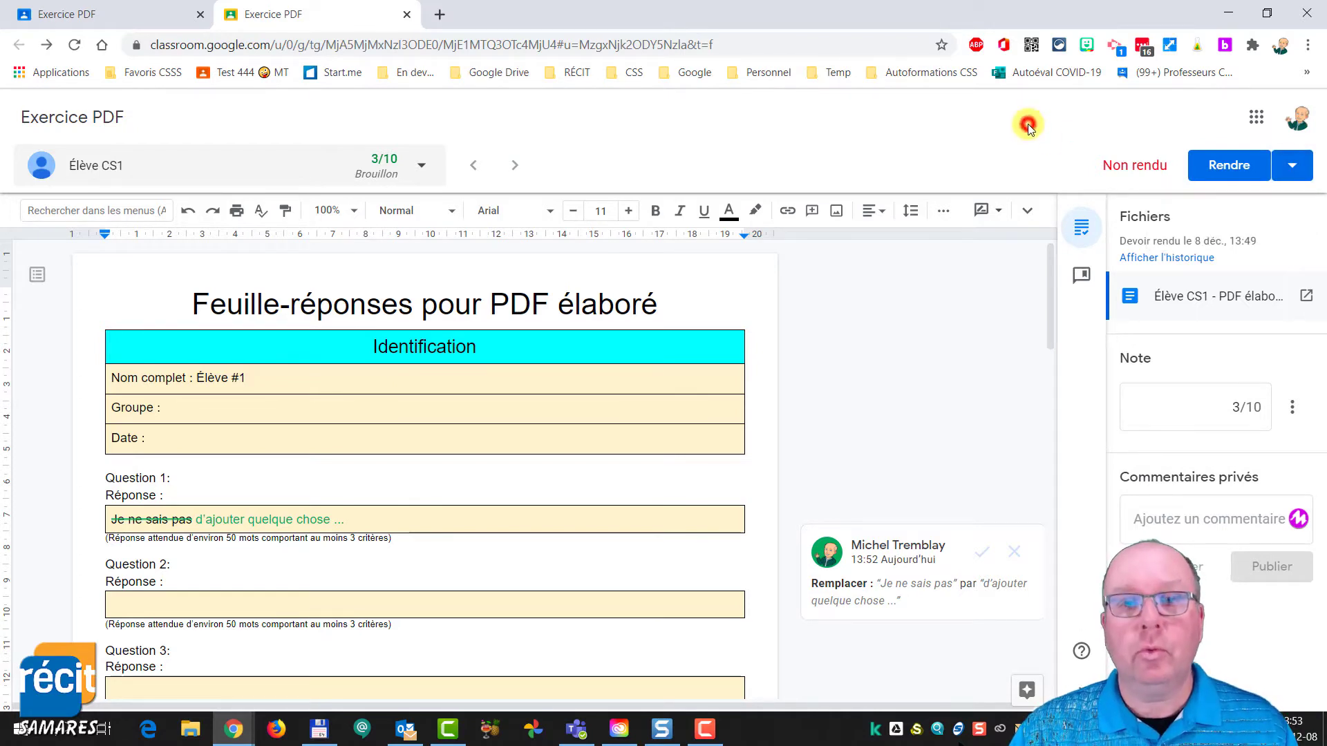
pyautogui.click(1224, 173)
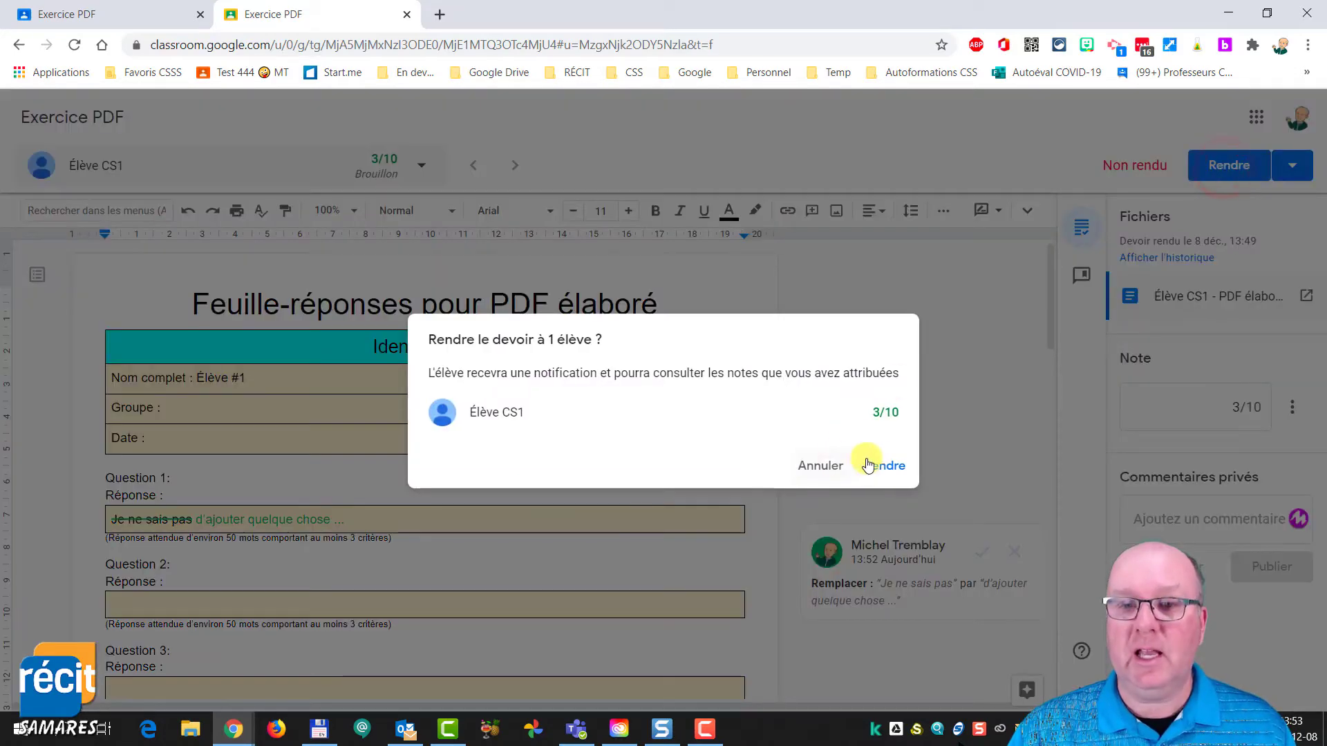
pyautogui.click(887, 466)
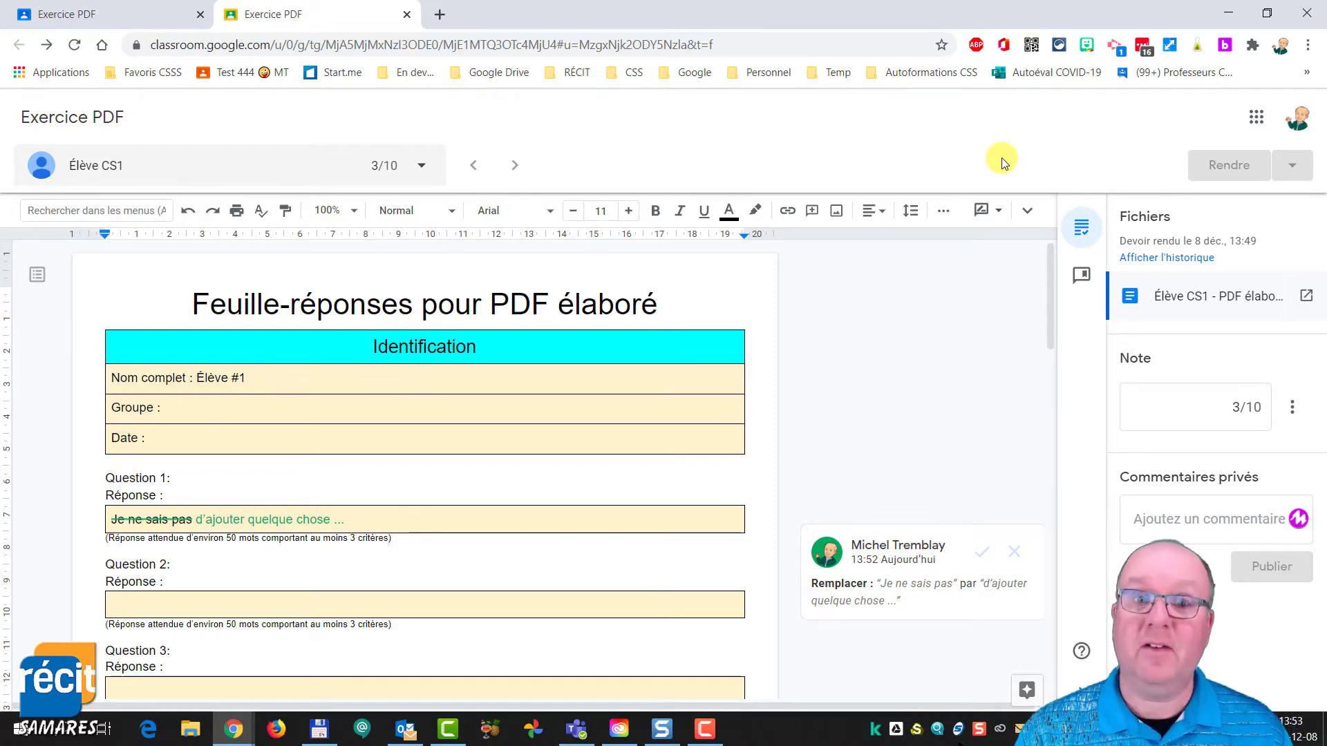
# Switch to the student's private Chrome window and open the returned answer sheet attached to Exercice PDF.
pyautogui.hotkey('alt', 'Tab')
pyautogui.hotkey('alt', 'Tab')
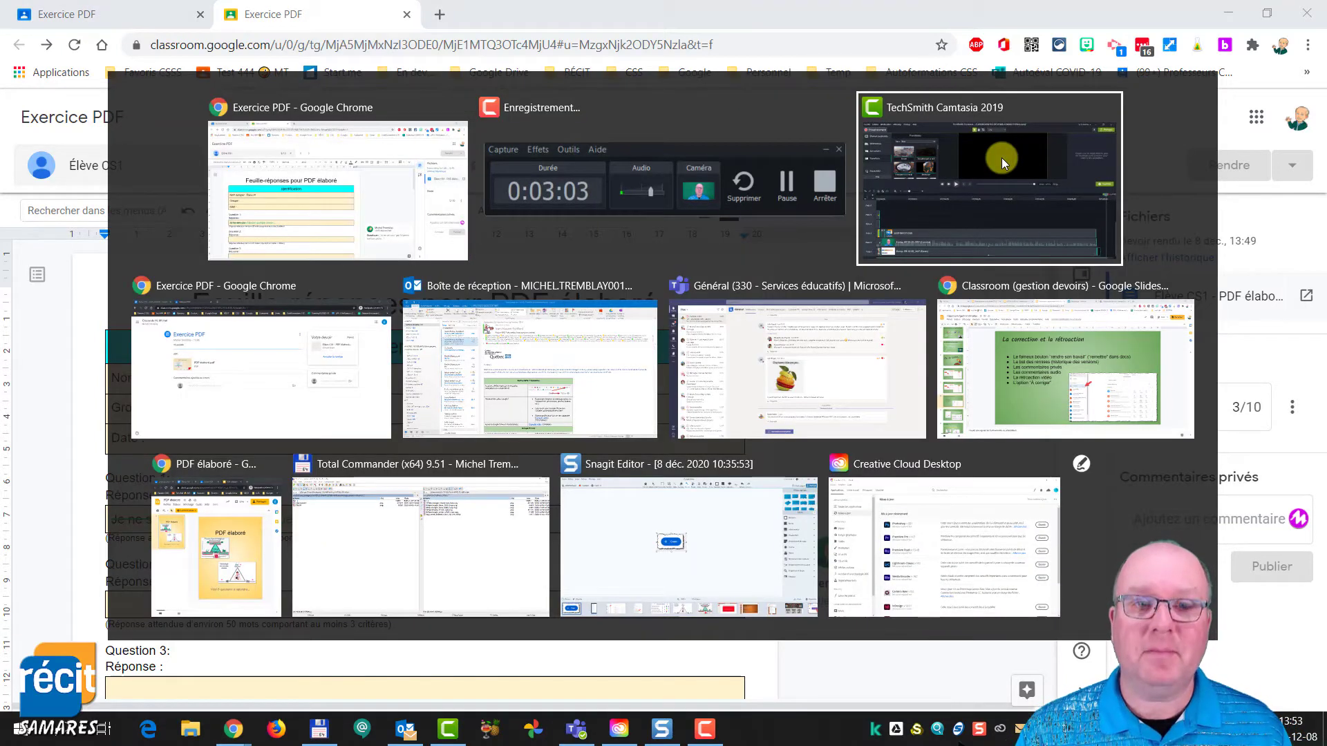
pyautogui.hotkey('alt', 'Tab')
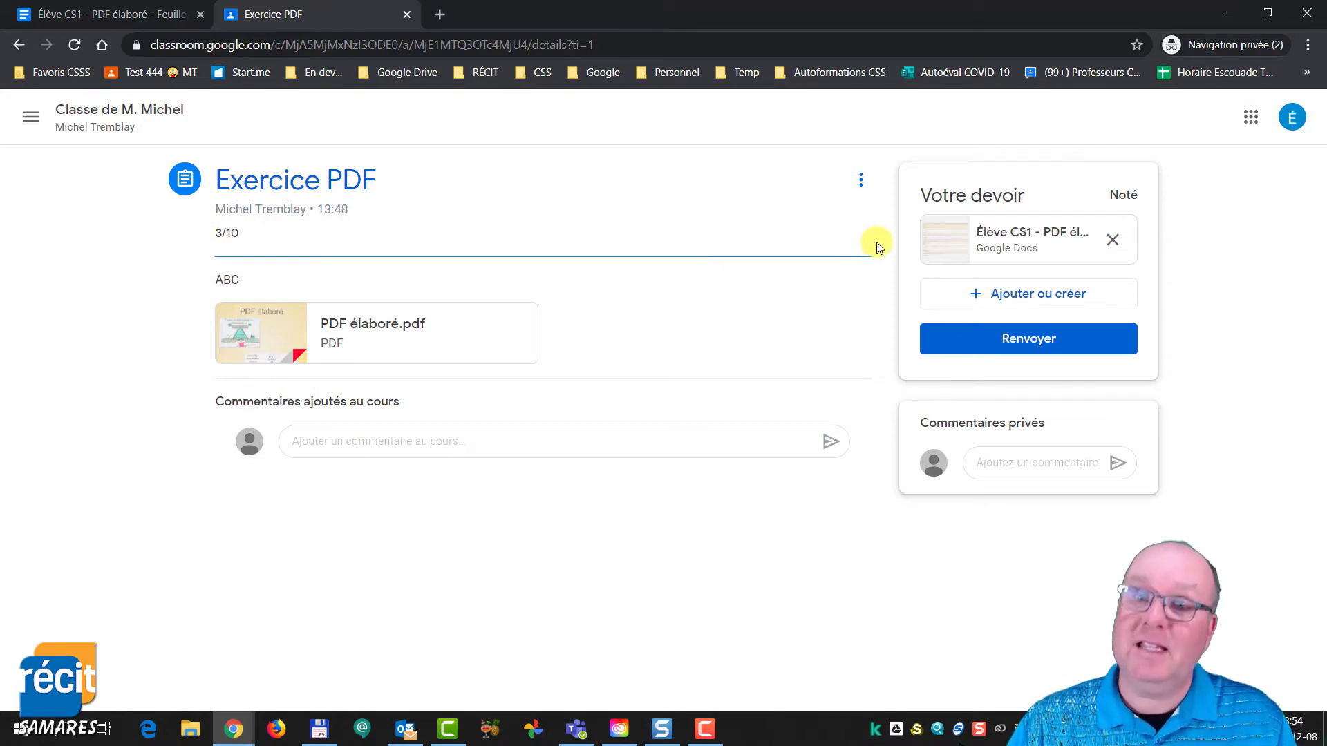
pyautogui.click(1010, 241)
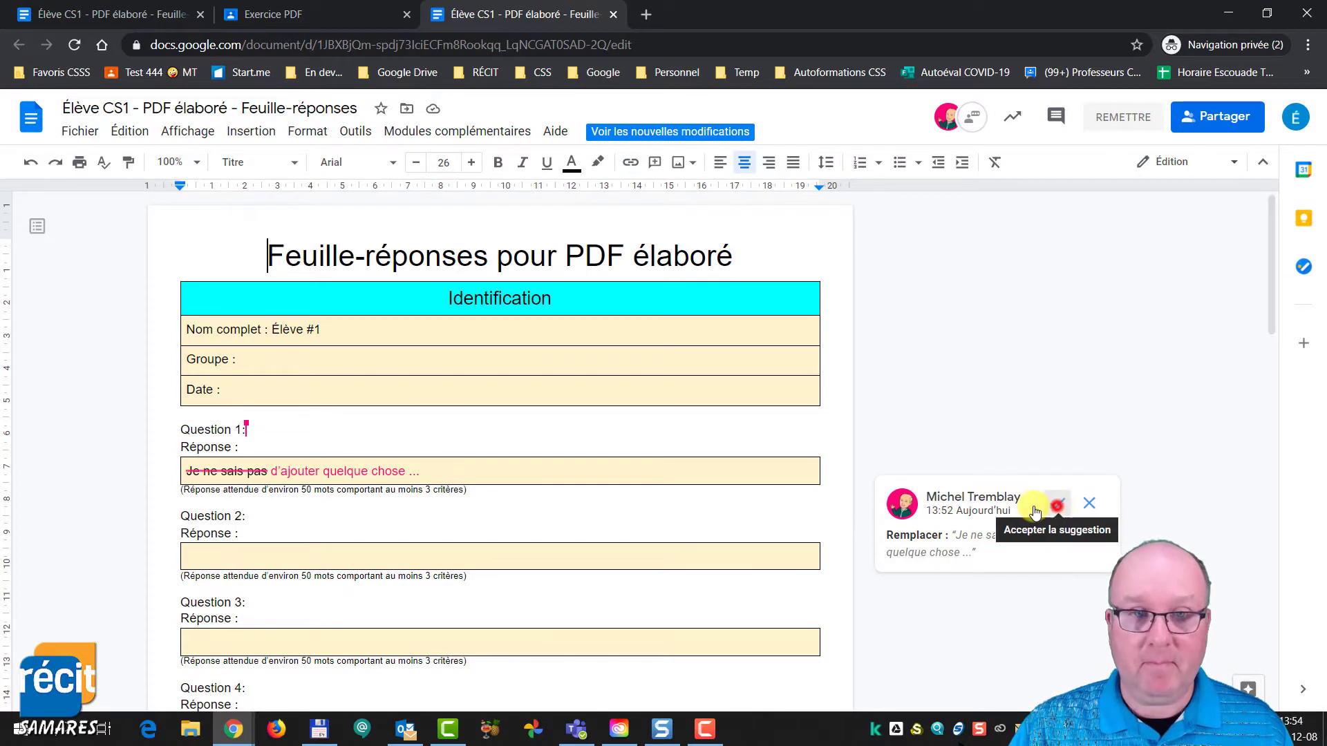
# Accept the teacher's suggestion on Question 1 and complete the answer as "d'ajouter quelque chose de pertinent !".
pyautogui.click(1057, 511)
pyautogui.click(375, 470)
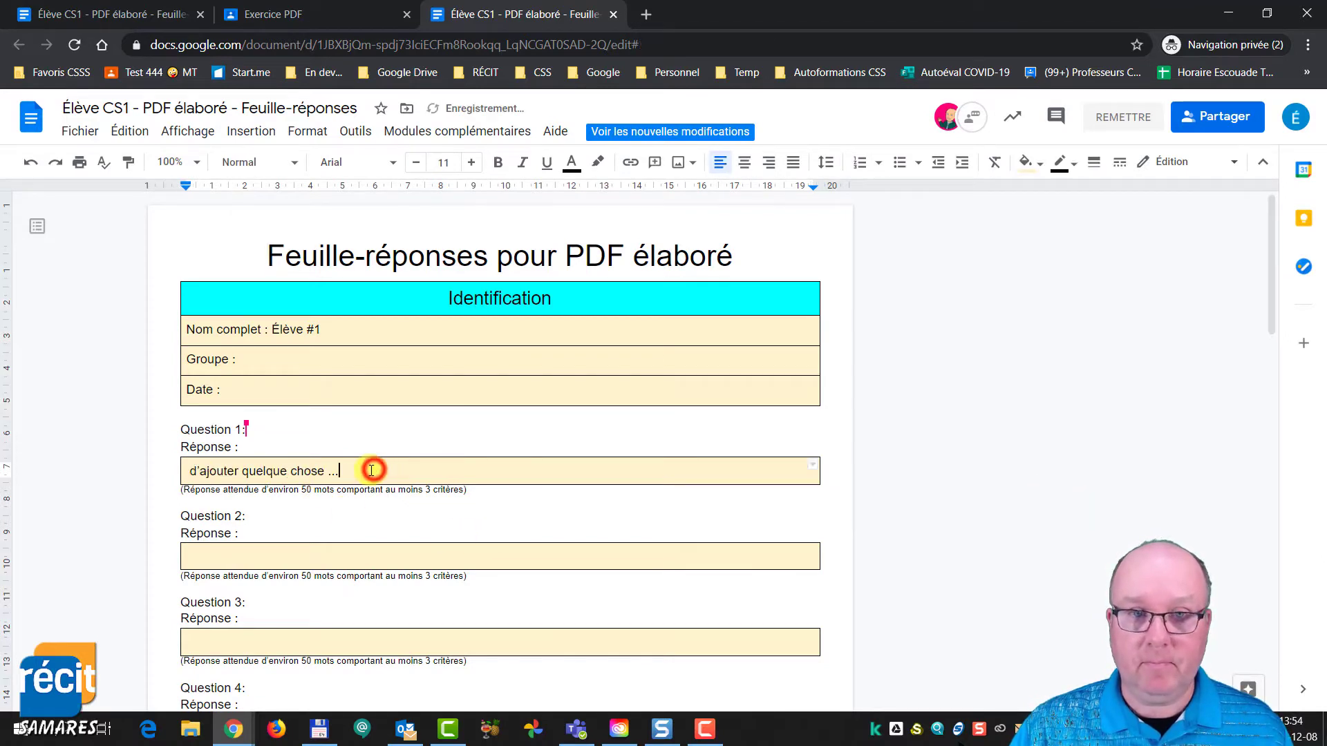
pyautogui.press('BackSpace')
pyautogui.press('BackSpace')
pyautogui.press('BackSpace')
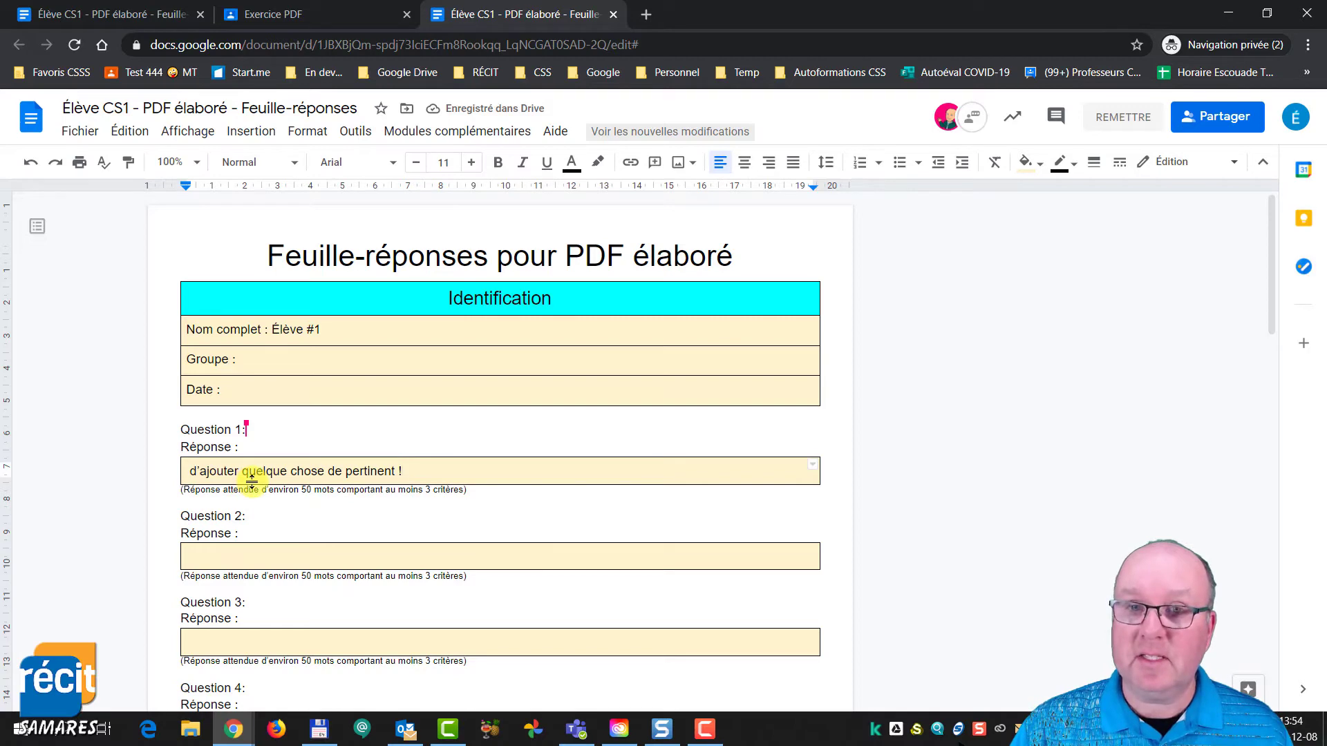
# Resubmit the corrected answer sheet for Exercice PDF as the student.
pyautogui.click(1118, 119)
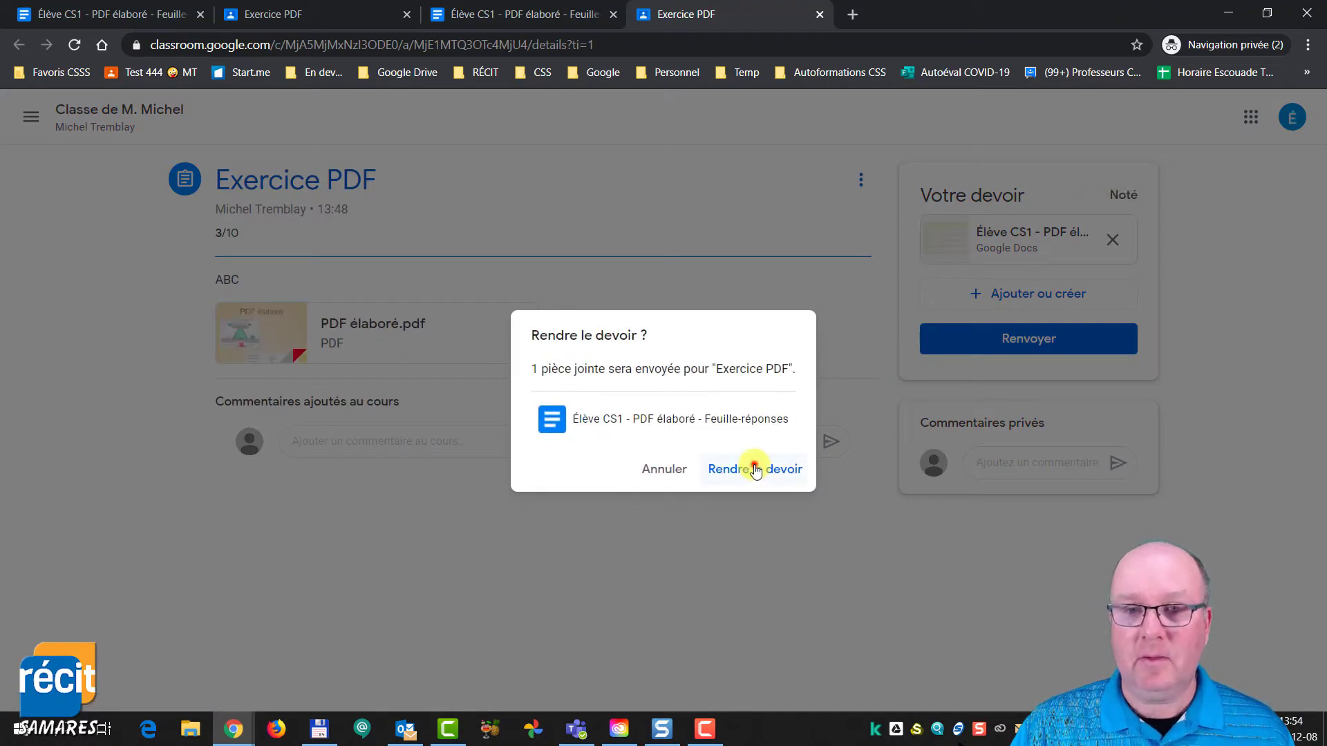
pyautogui.click(755, 470)
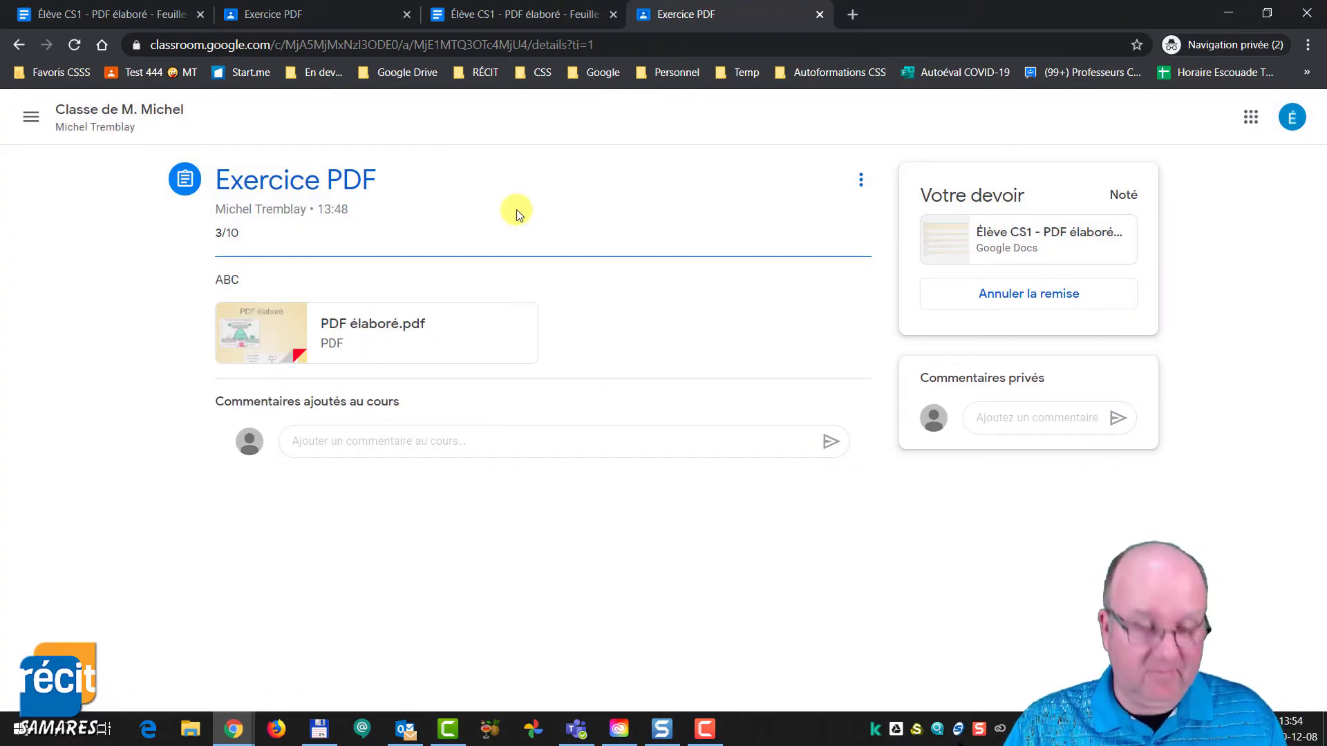
# Switch to the teacher's Chrome window, close the open grading view, and list the work to grade only for the class containing Exercice PDF.
pyautogui.hotkey('alt', 'Tab')
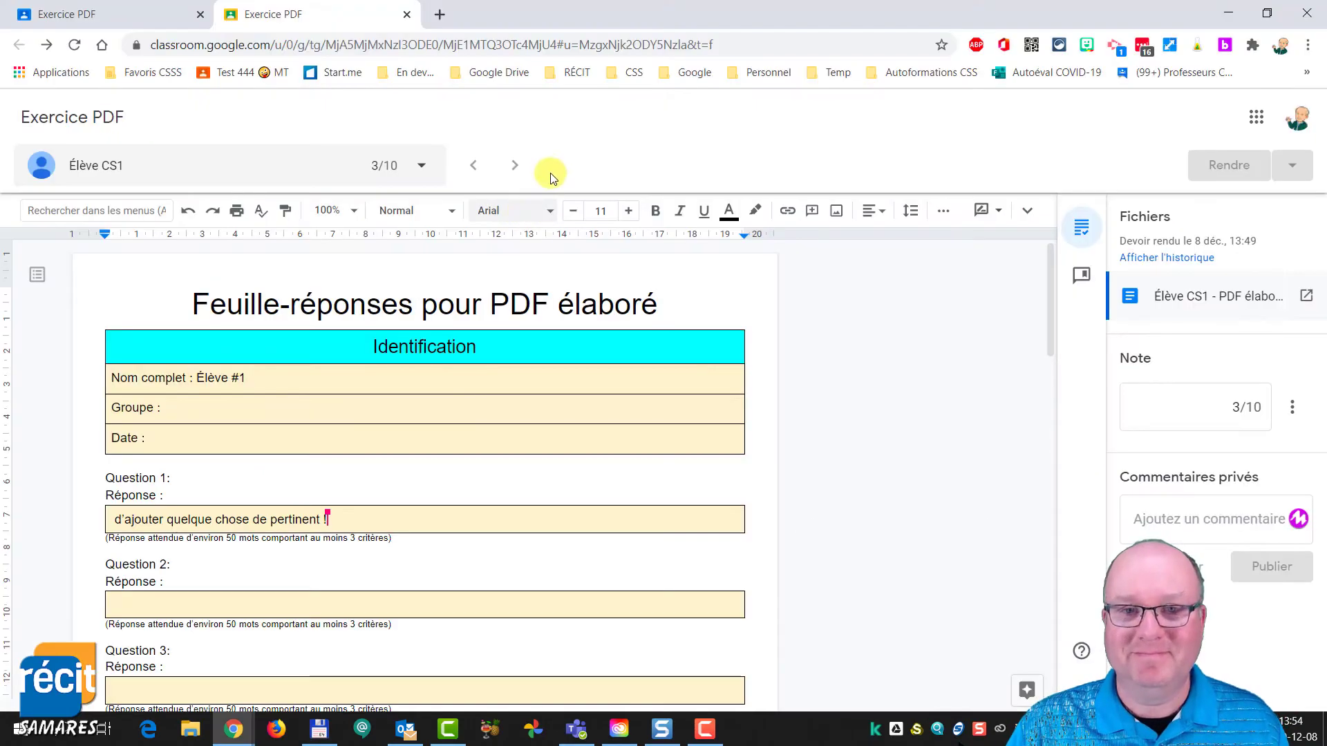
pyautogui.click(408, 14)
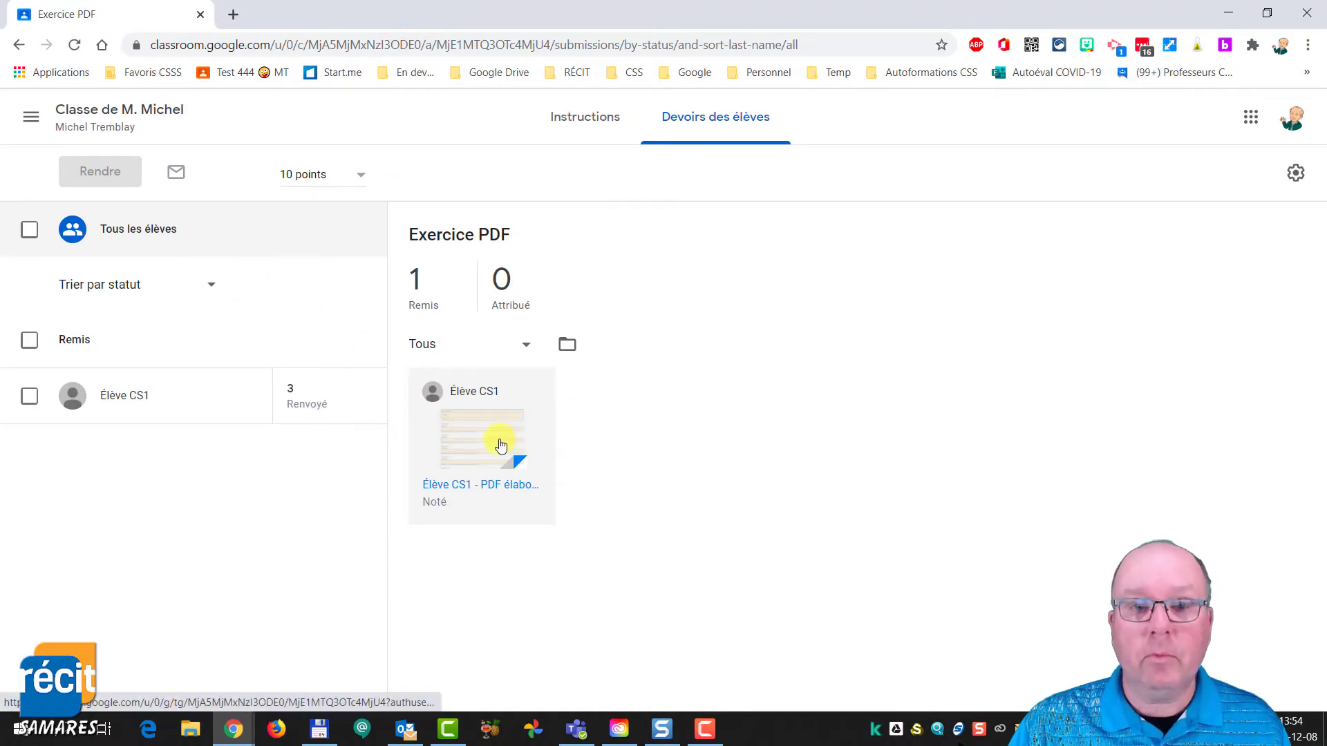
pyautogui.click(31, 117)
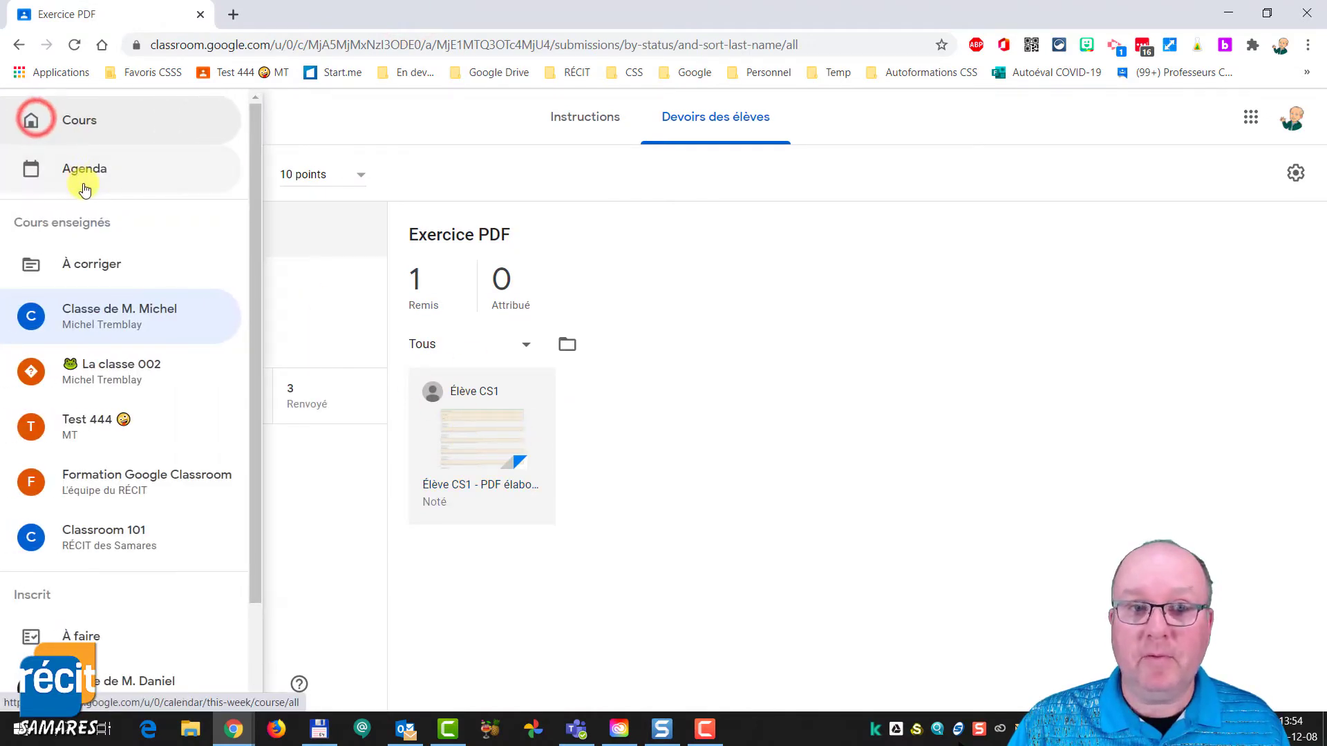
pyautogui.click(111, 266)
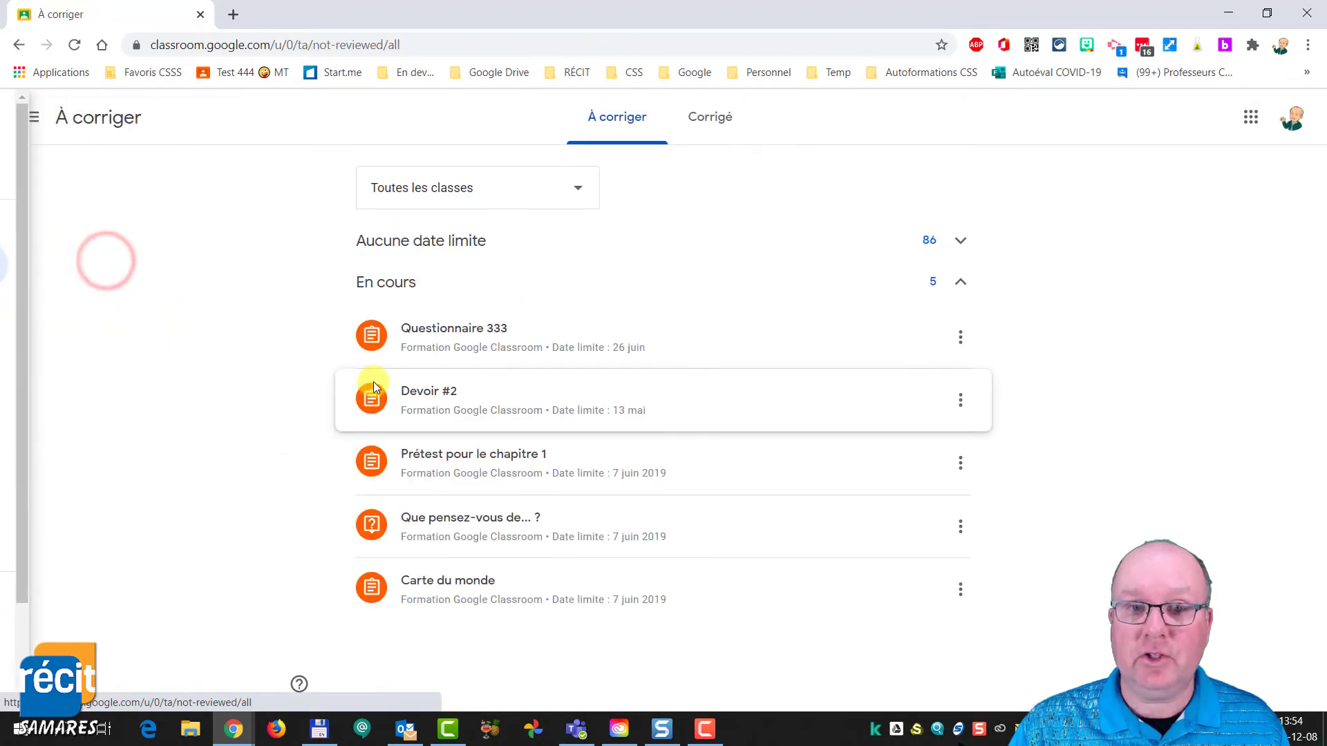
pyautogui.click(495, 183)
pyautogui.click(449, 242)
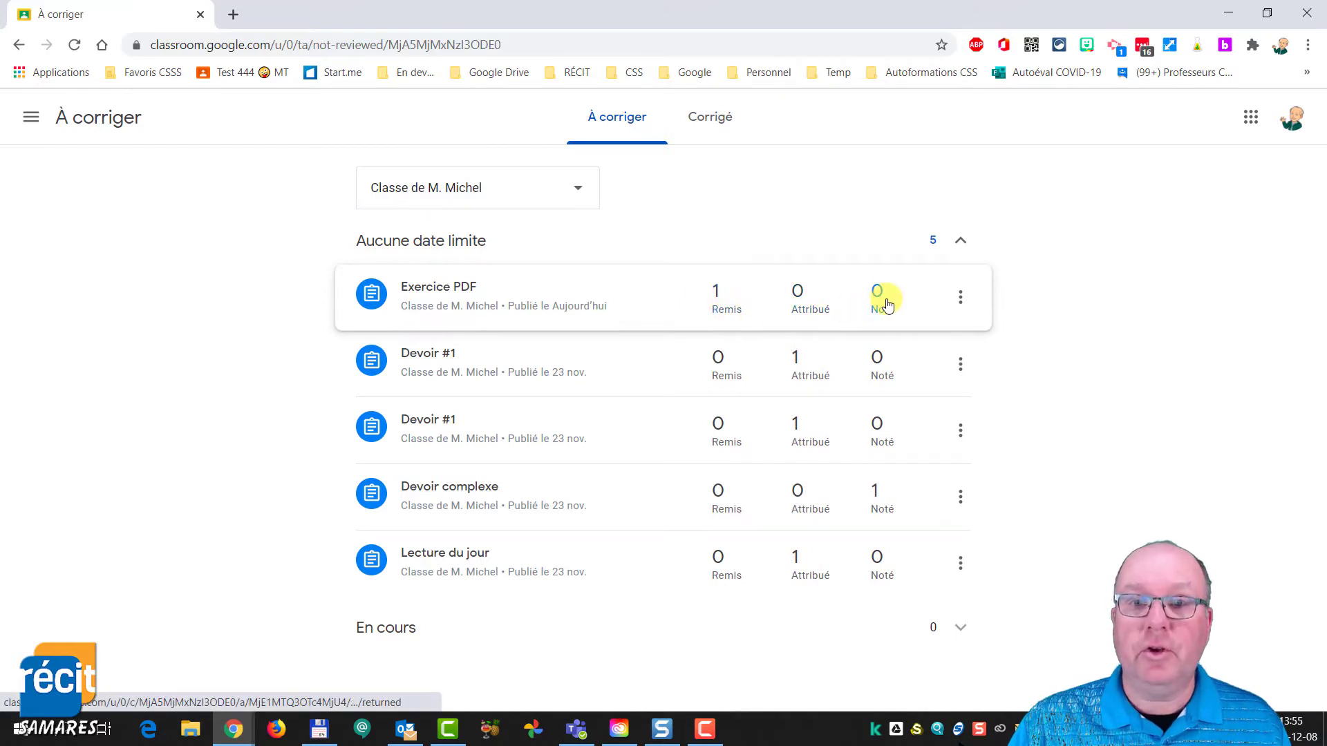
# Open the resubmitted answer sheet among Exercice PDF's turned-in work and set its grade to 5 out of 10.
pyautogui.click(721, 311)
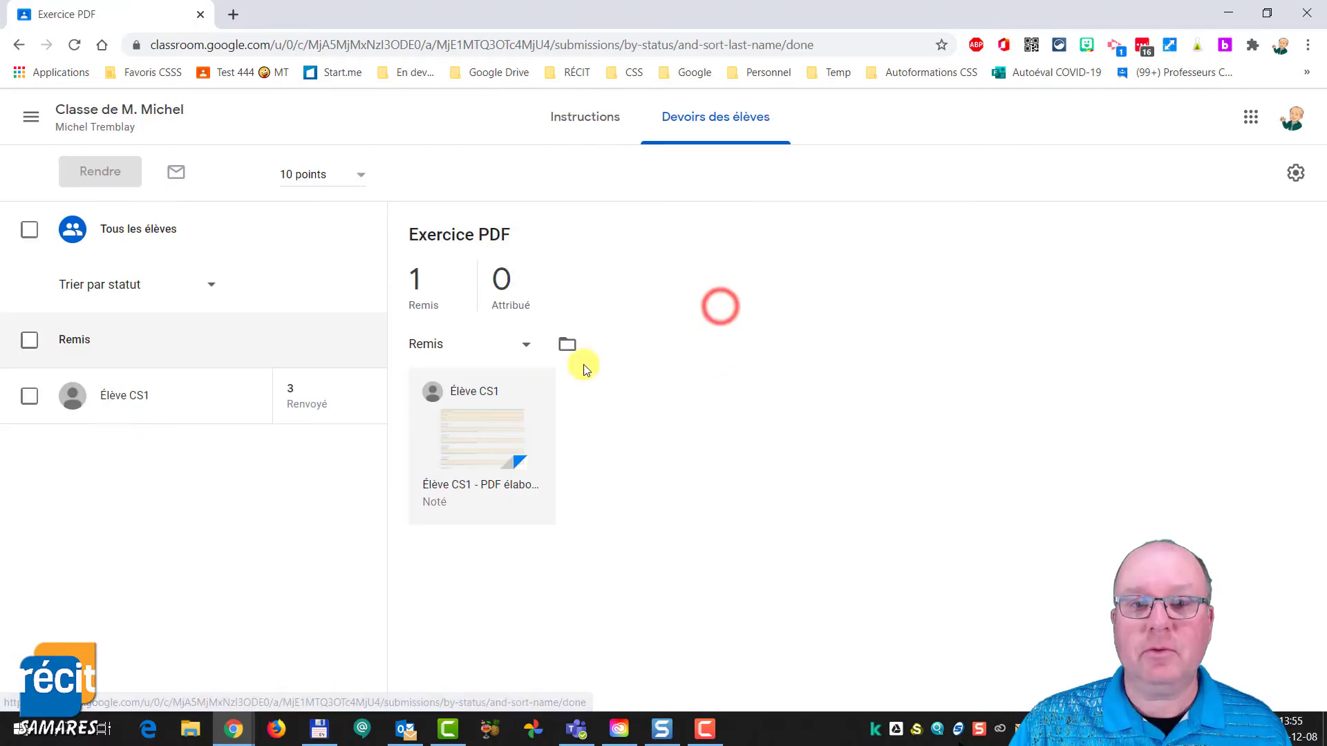
pyautogui.click(487, 438)
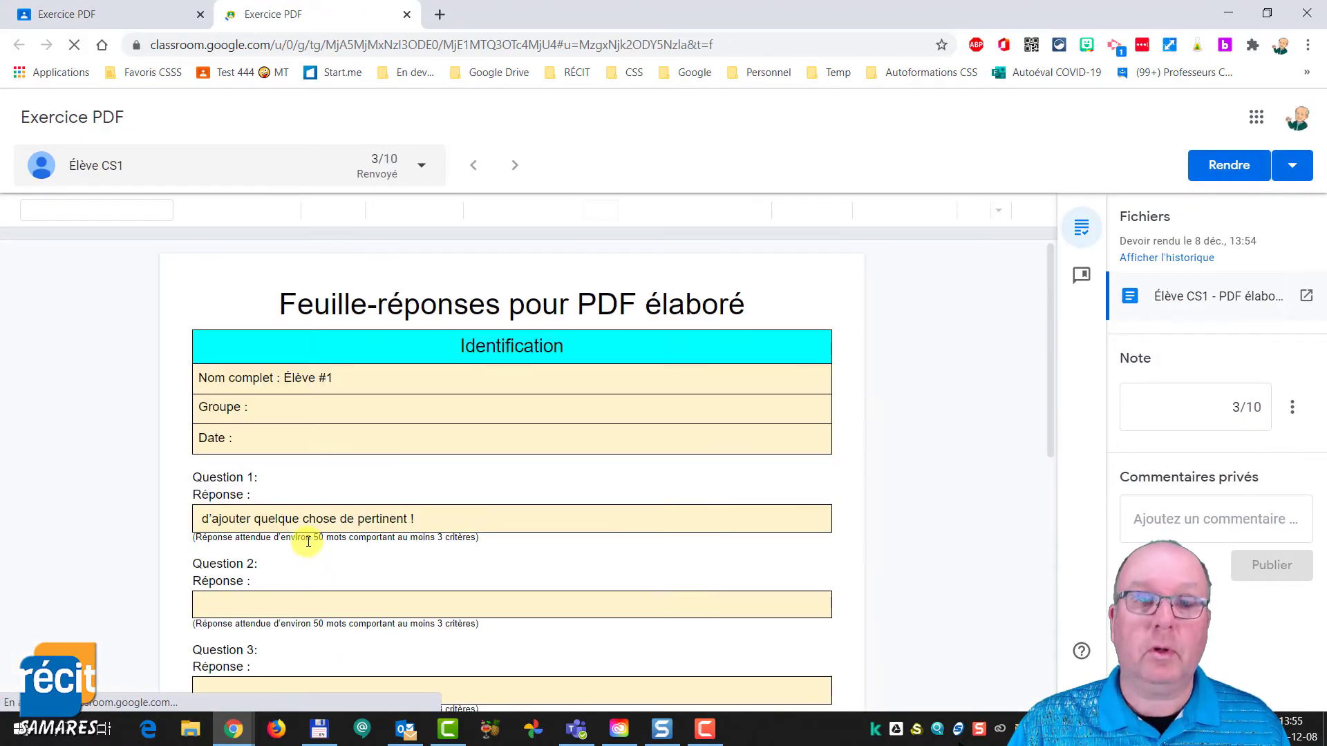
pyautogui.click(1215, 404)
pyautogui.write('5')
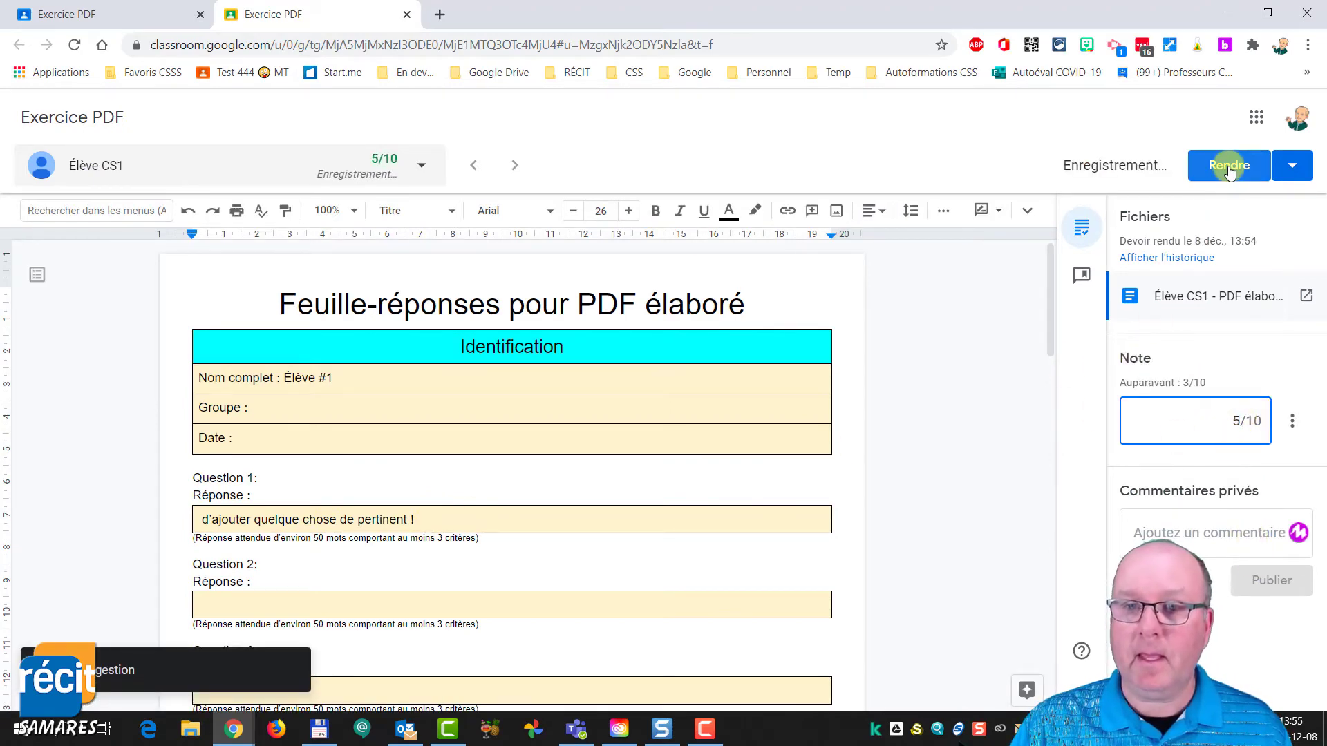
# Add "Excellent !" as a suggestion at the end of the student's answer to Question 1.
pyautogui.click(446, 524)
pyautogui.write('Excel')
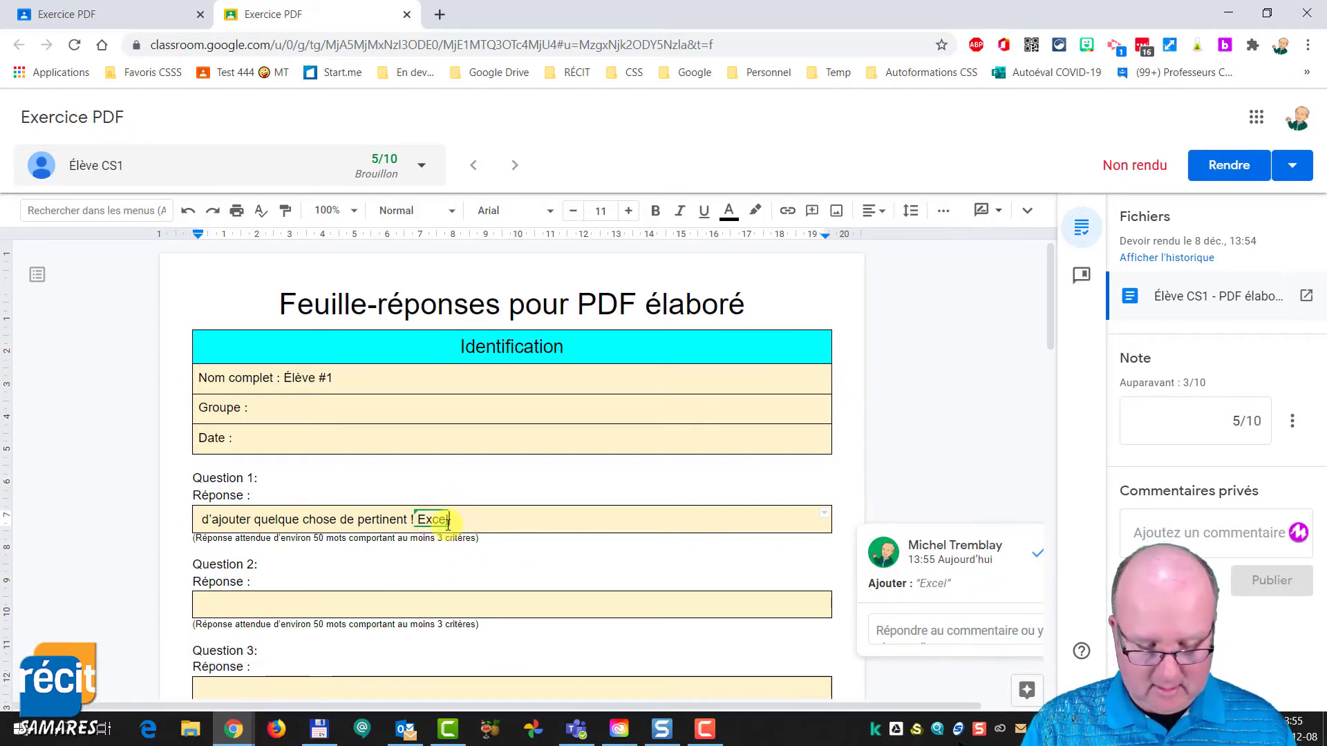
pyautogui.write('lent !')
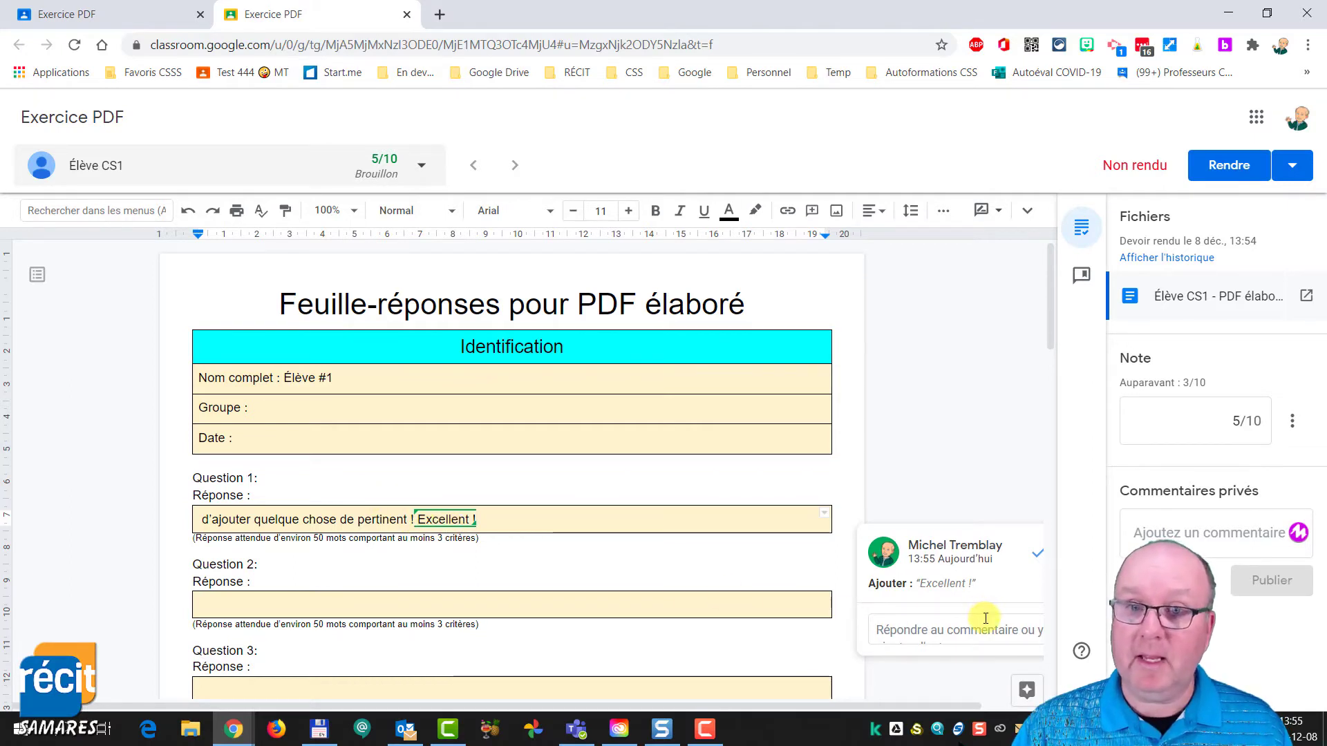
# Publish the private comment "Excellent ! C'est bien mieux !" and return the graded work to the student.
pyautogui.click(1148, 534)
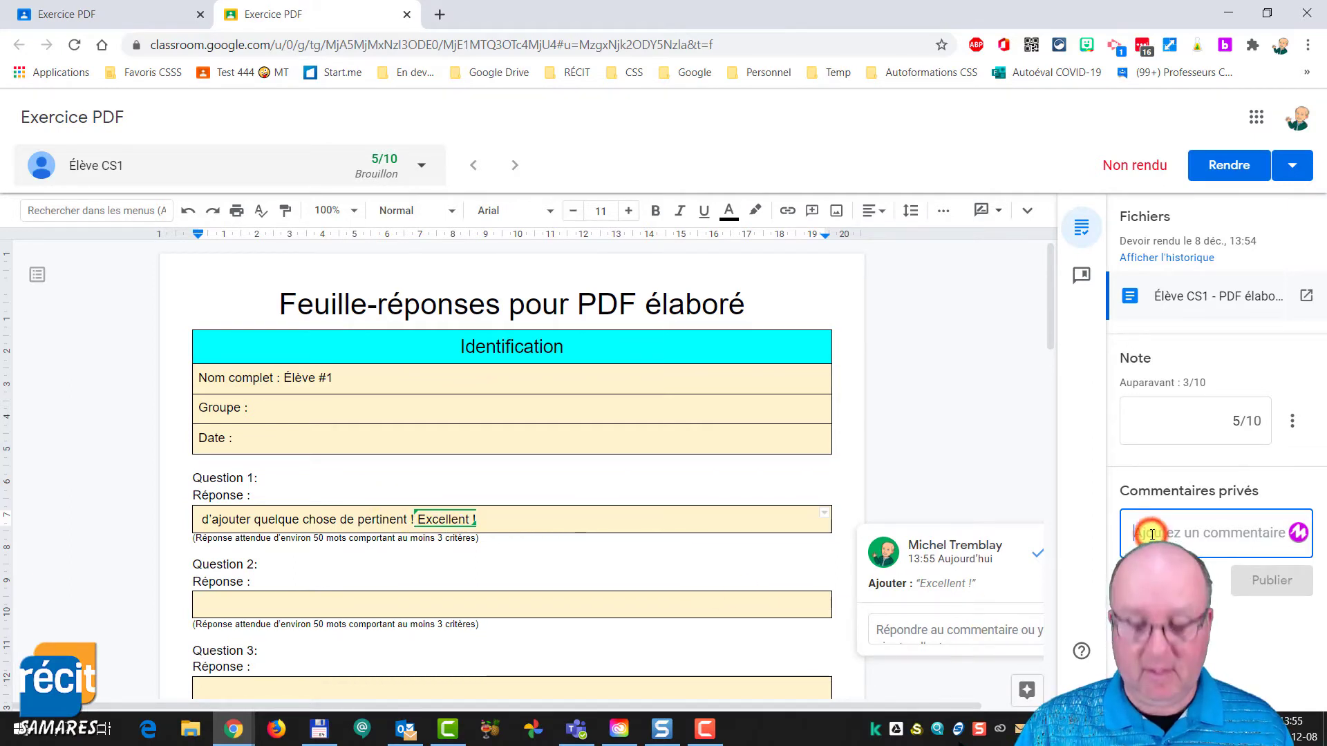
pyautogui.write('Excellent !')
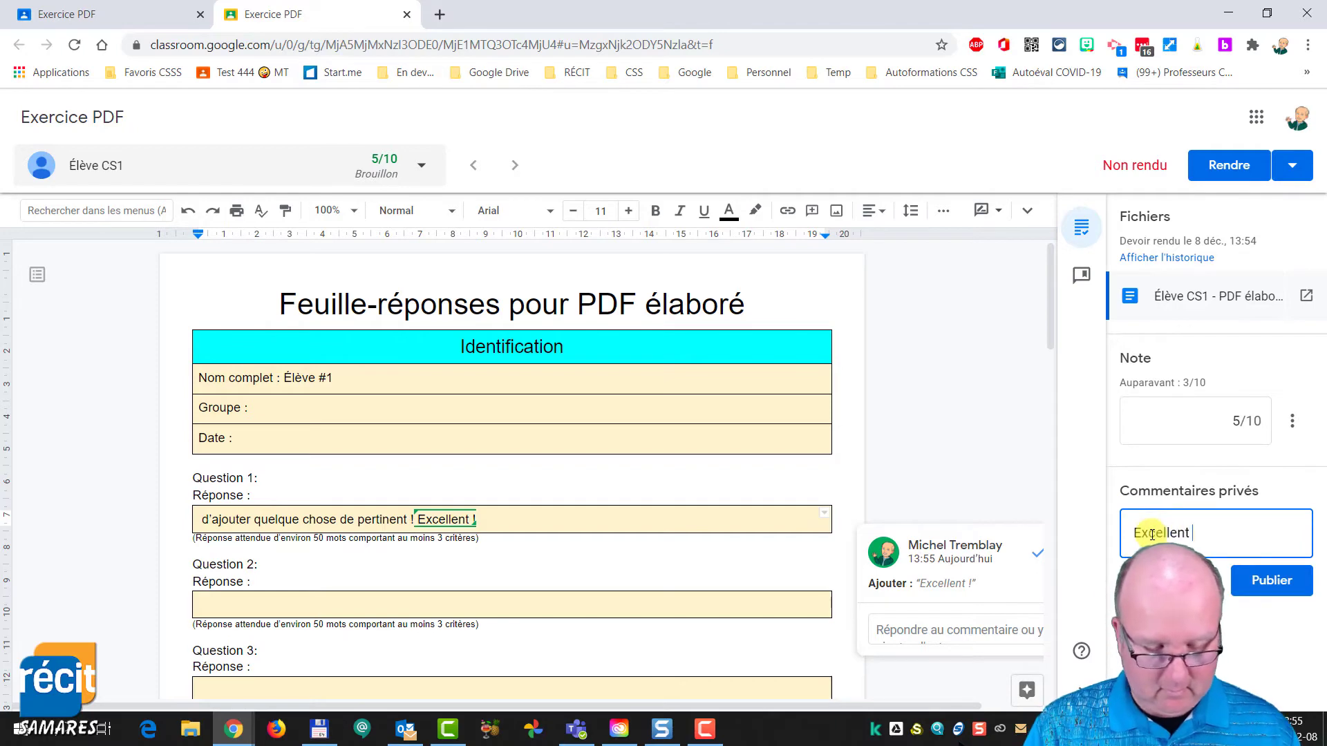
pyautogui.write(' C')
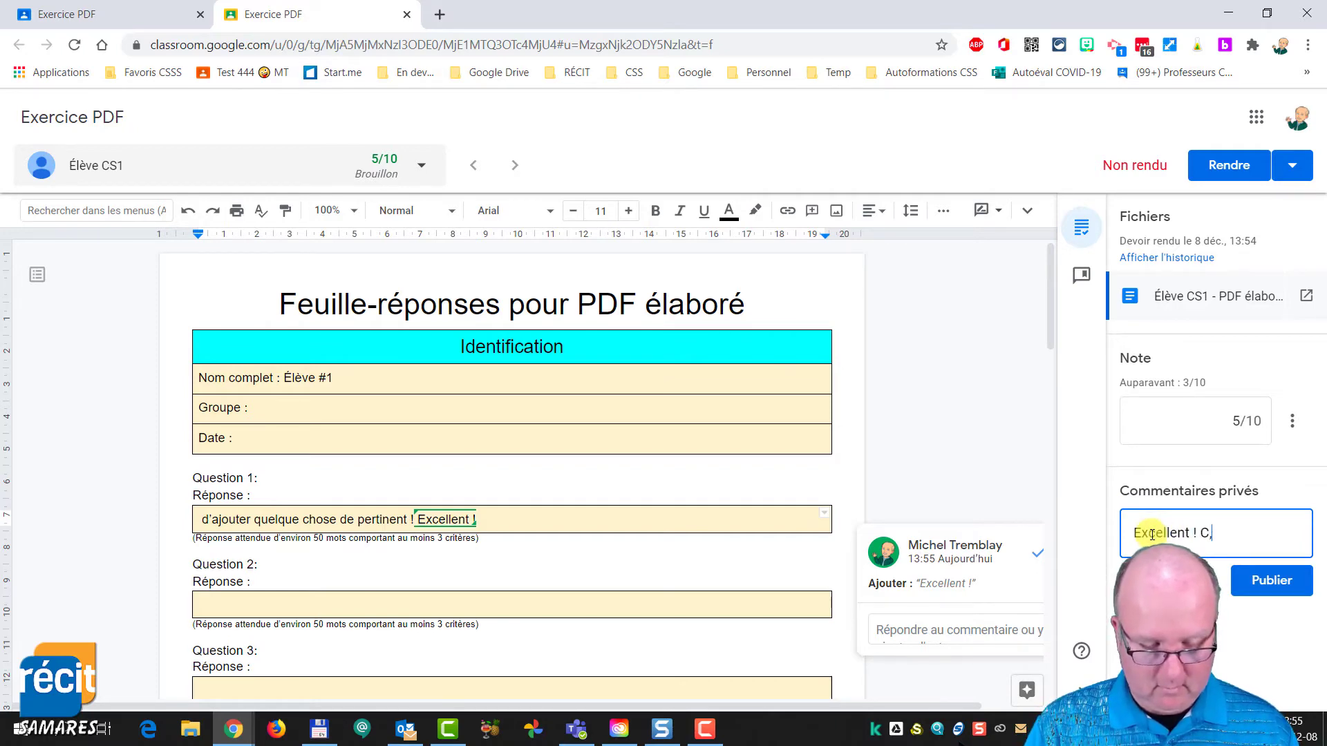
pyautogui.write(',')
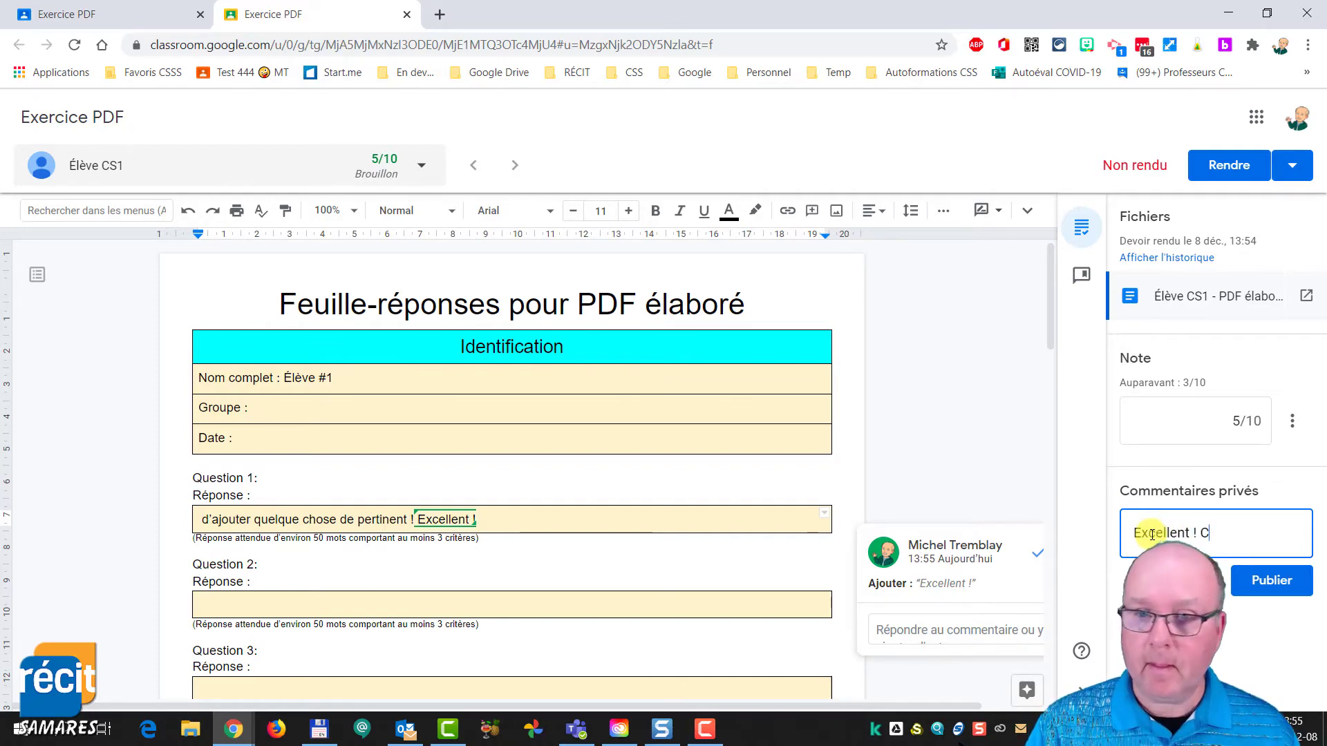
pyautogui.write("'est ")
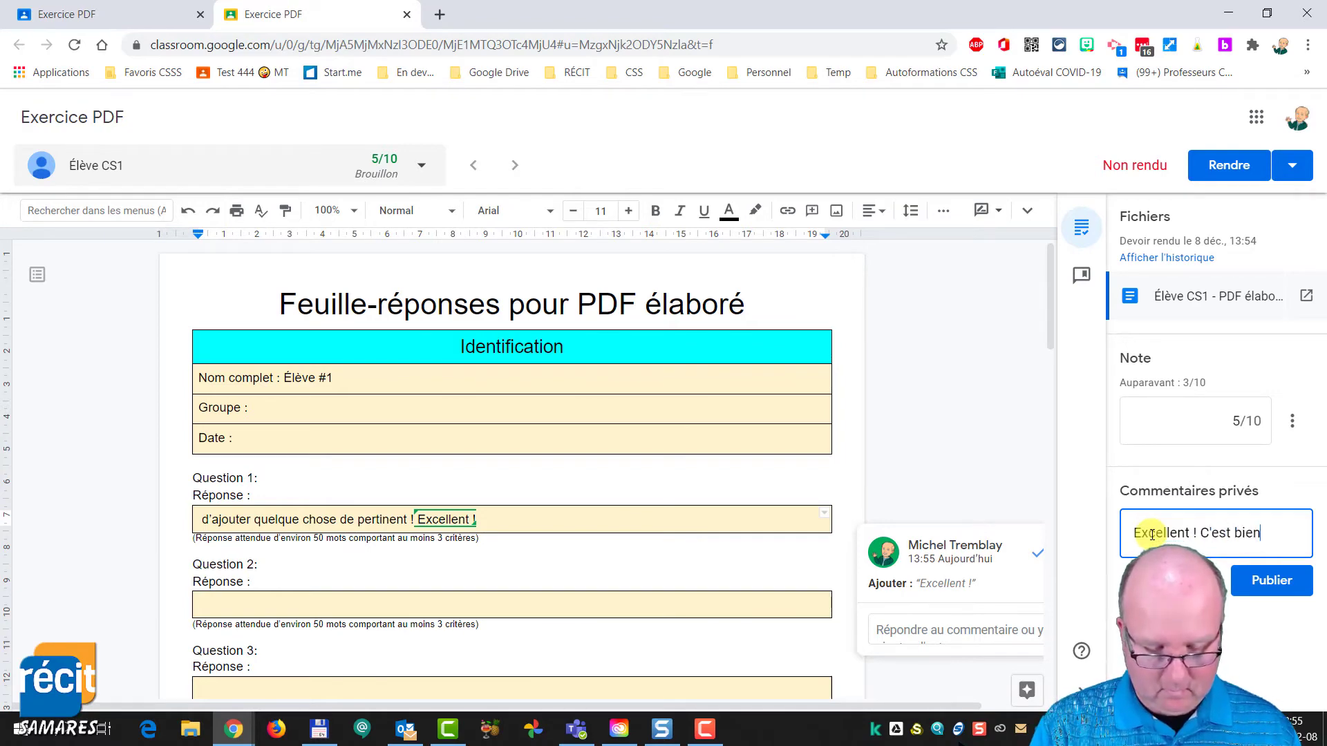
pyautogui.write('bien')
pyautogui.press('Return')
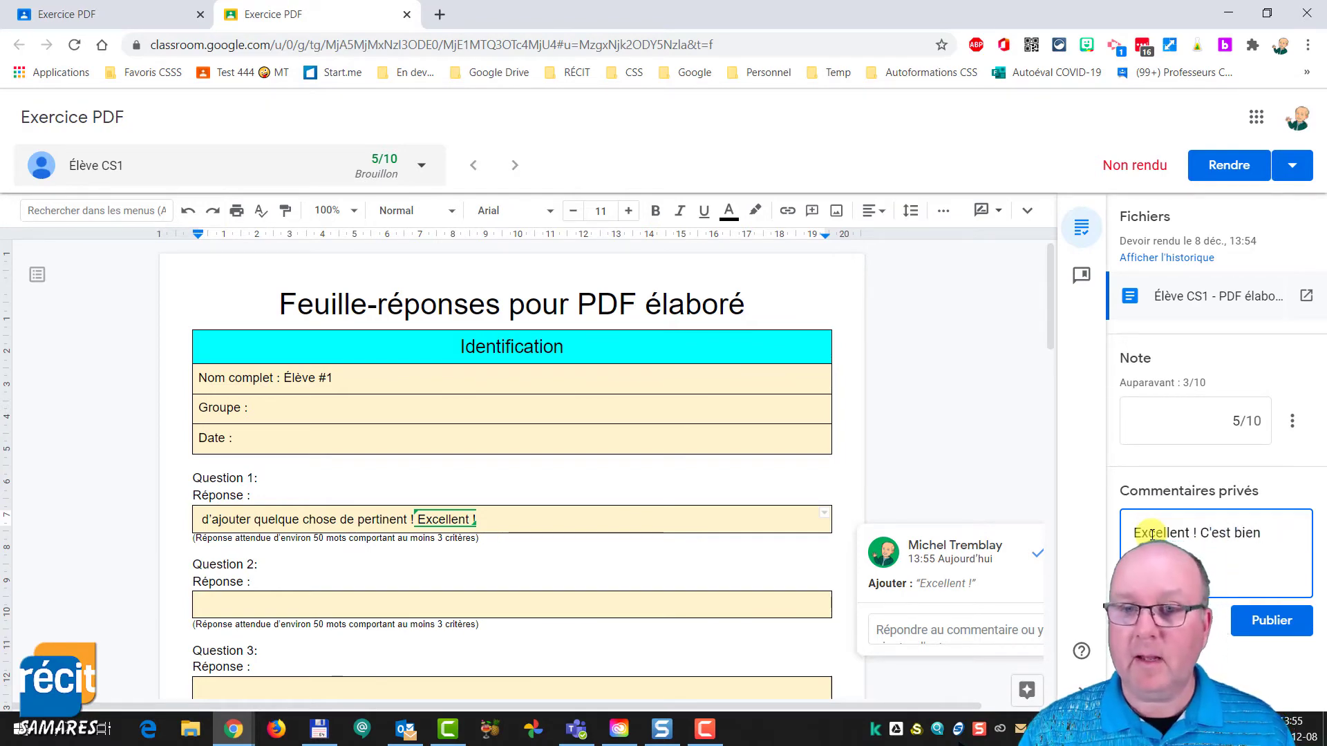
pyautogui.click(1257, 619)
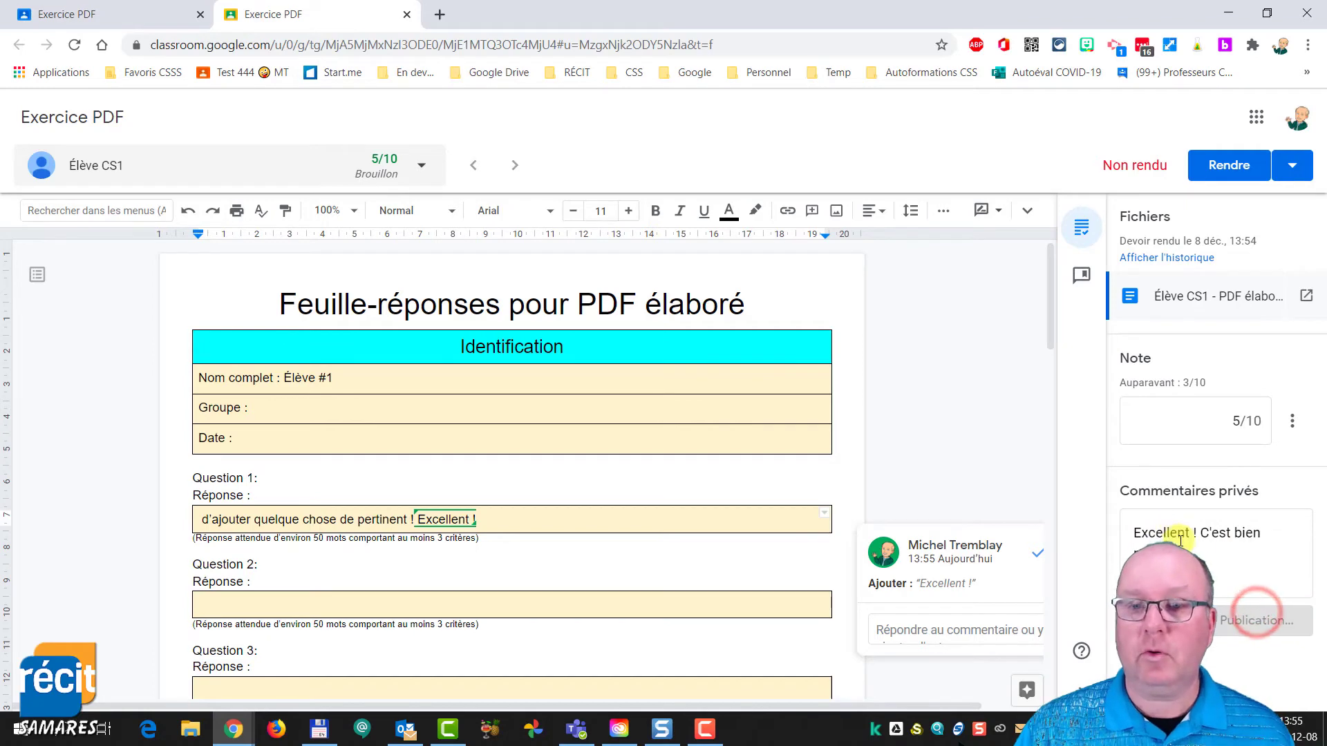
pyautogui.click(1225, 167)
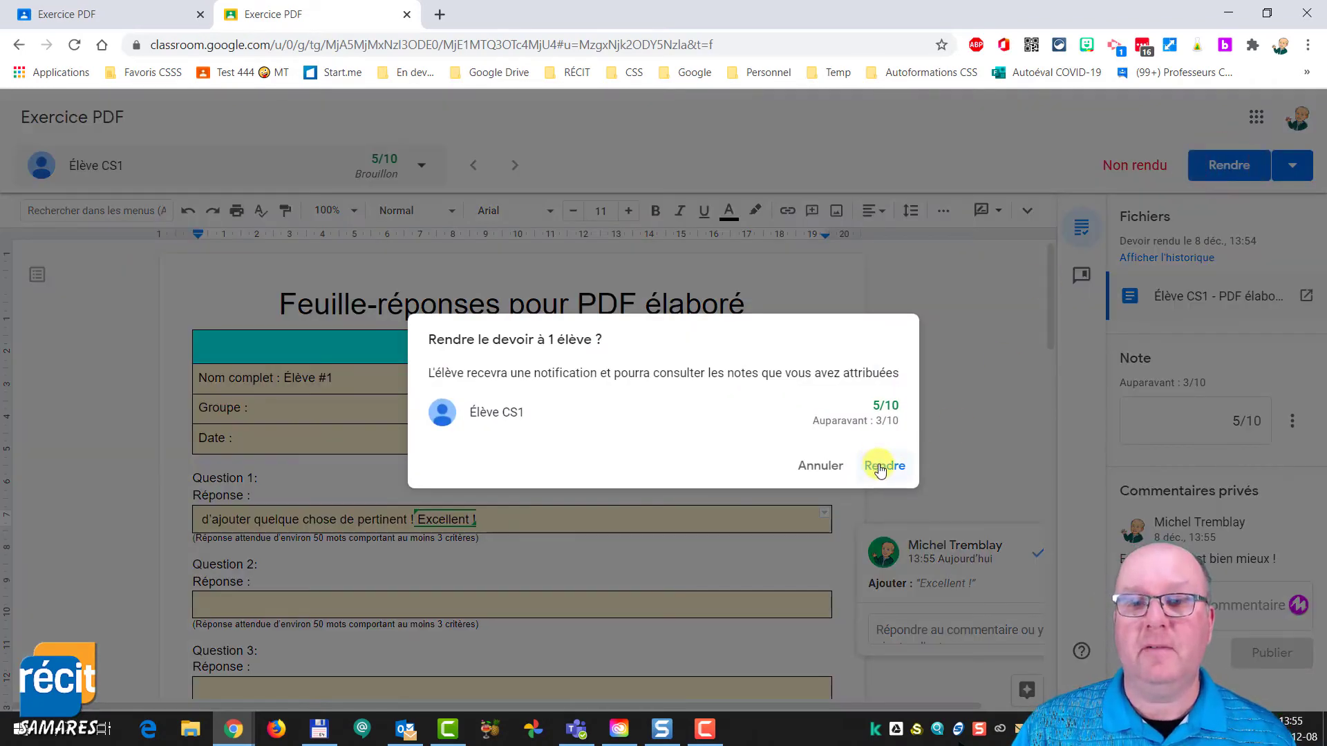
pyautogui.click(880, 468)
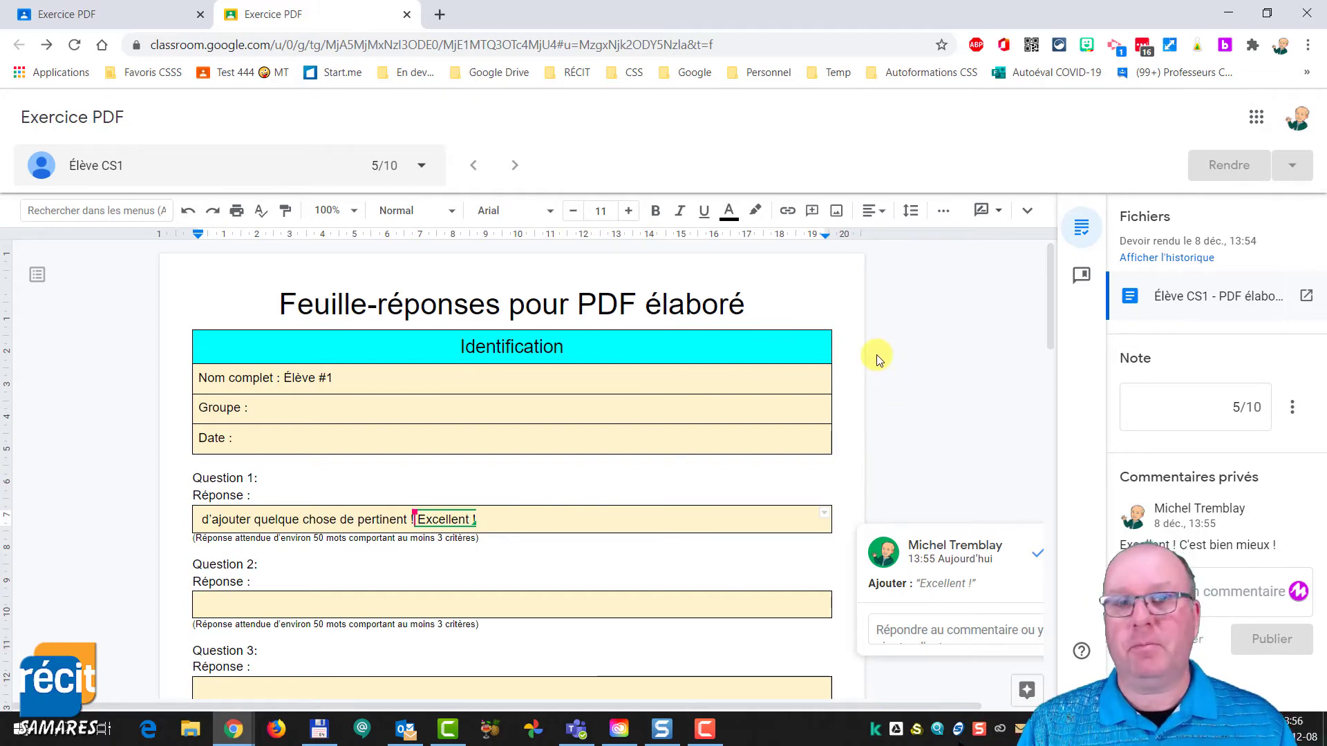
# Go back to the class from the submissions overview and view the students' marks in its gradebook.
pyautogui.click(78, 15)
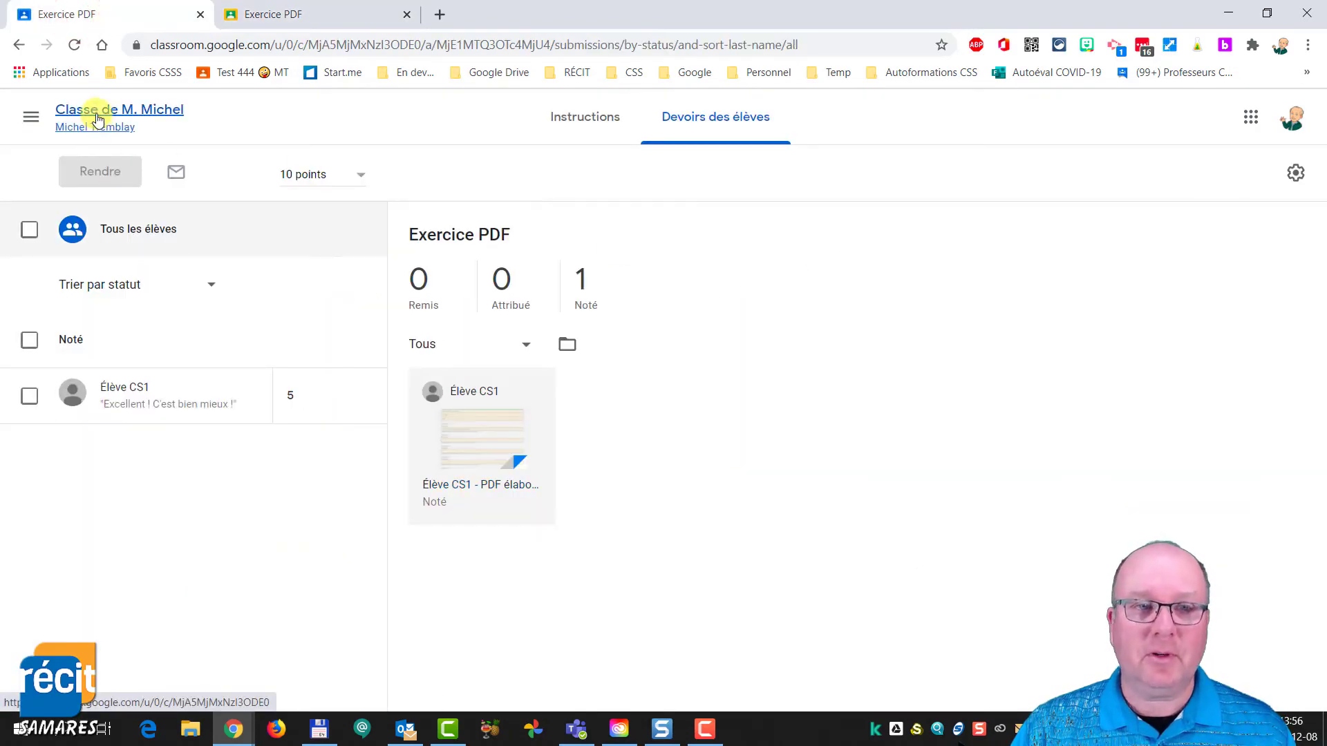
pyautogui.click(91, 111)
pyautogui.click(813, 122)
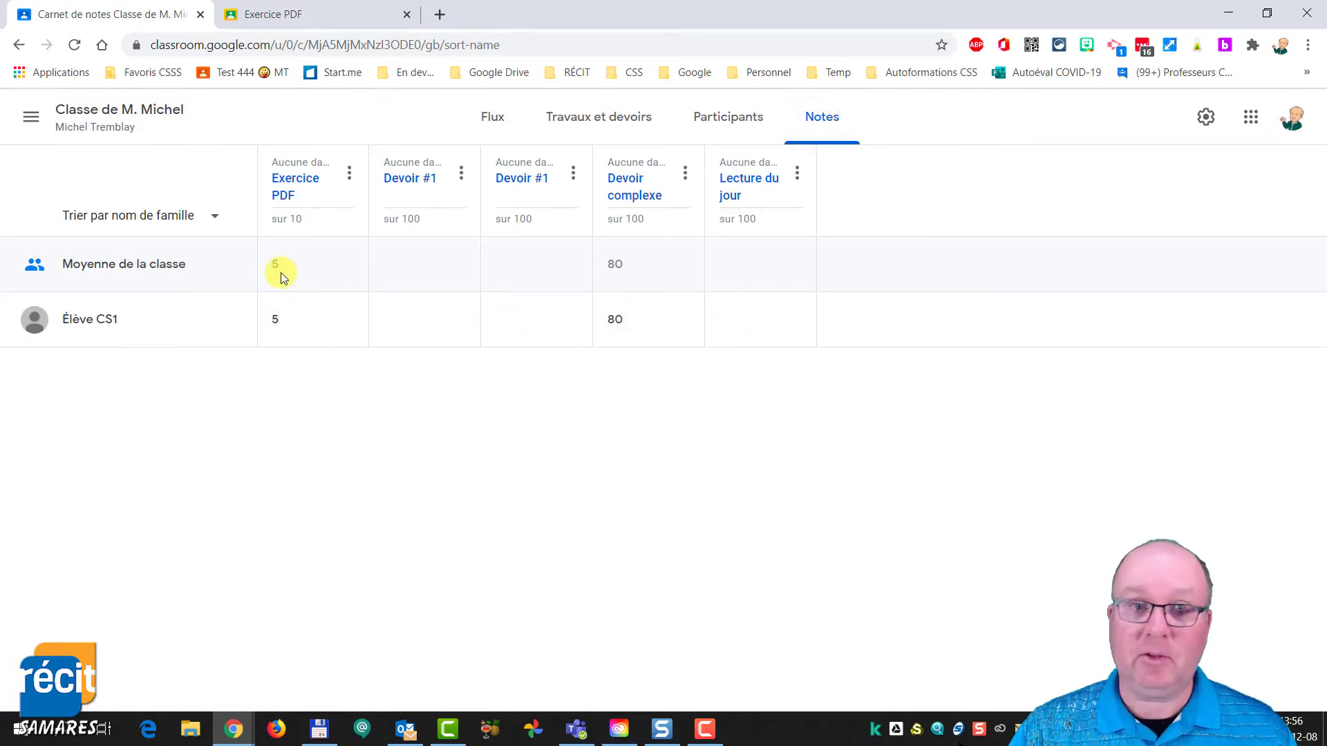
# Return to the graded answer sheet, show its version history and expand the detailed versions under 8 décembre à 13:55.
pyautogui.click(284, 20)
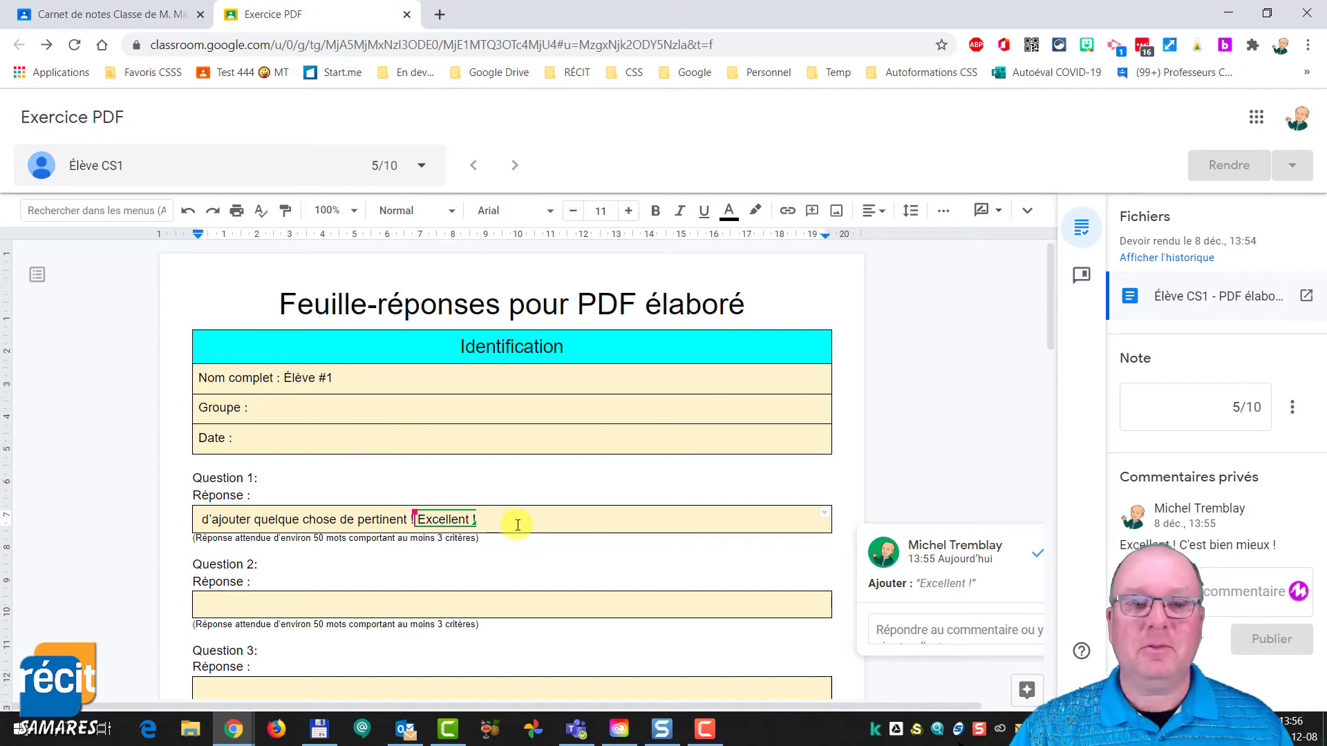
pyautogui.click(1029, 213)
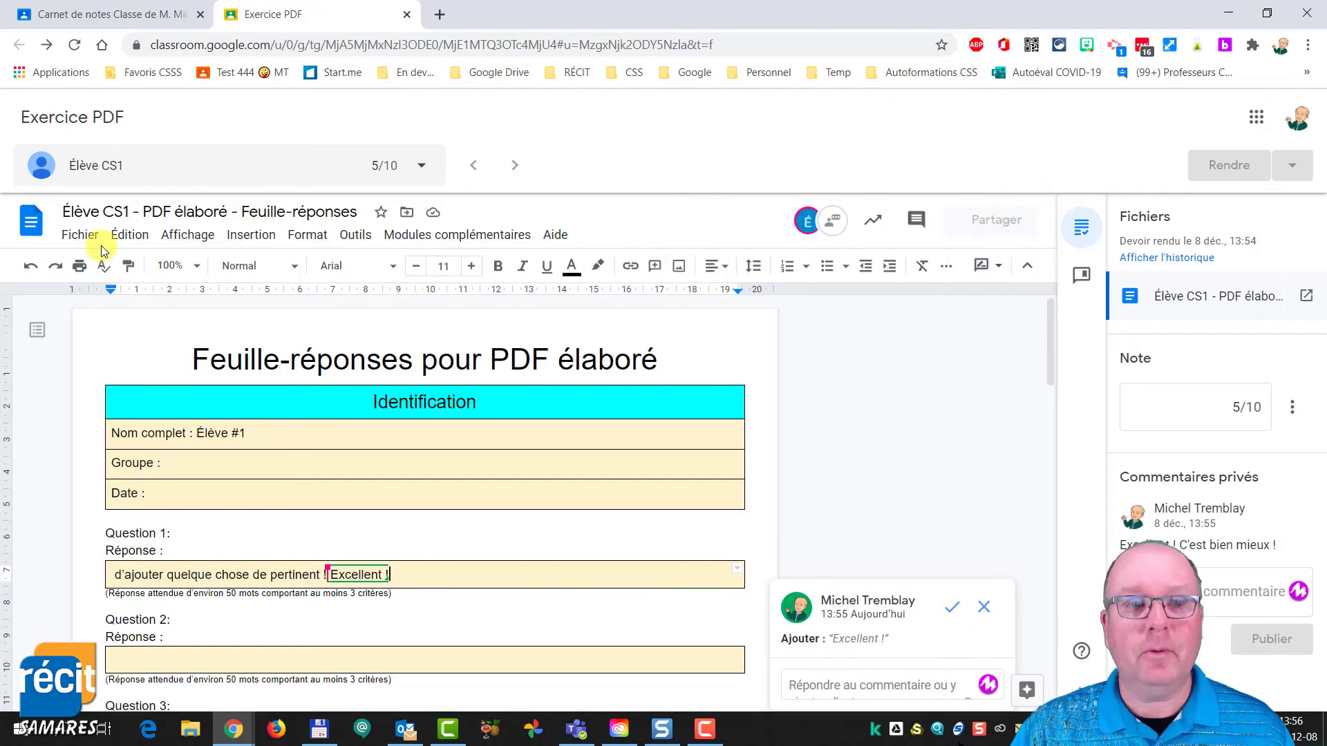
pyautogui.click(81, 236)
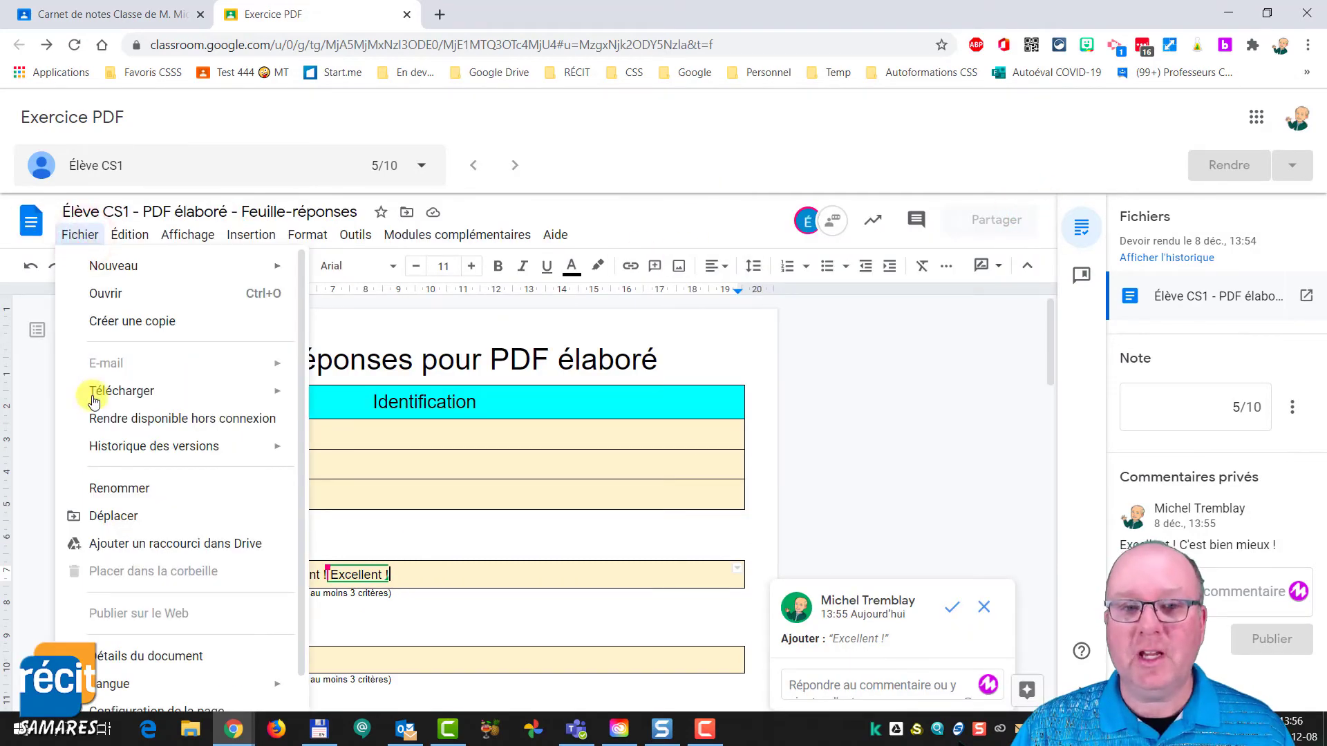
pyautogui.moveTo(156, 446)
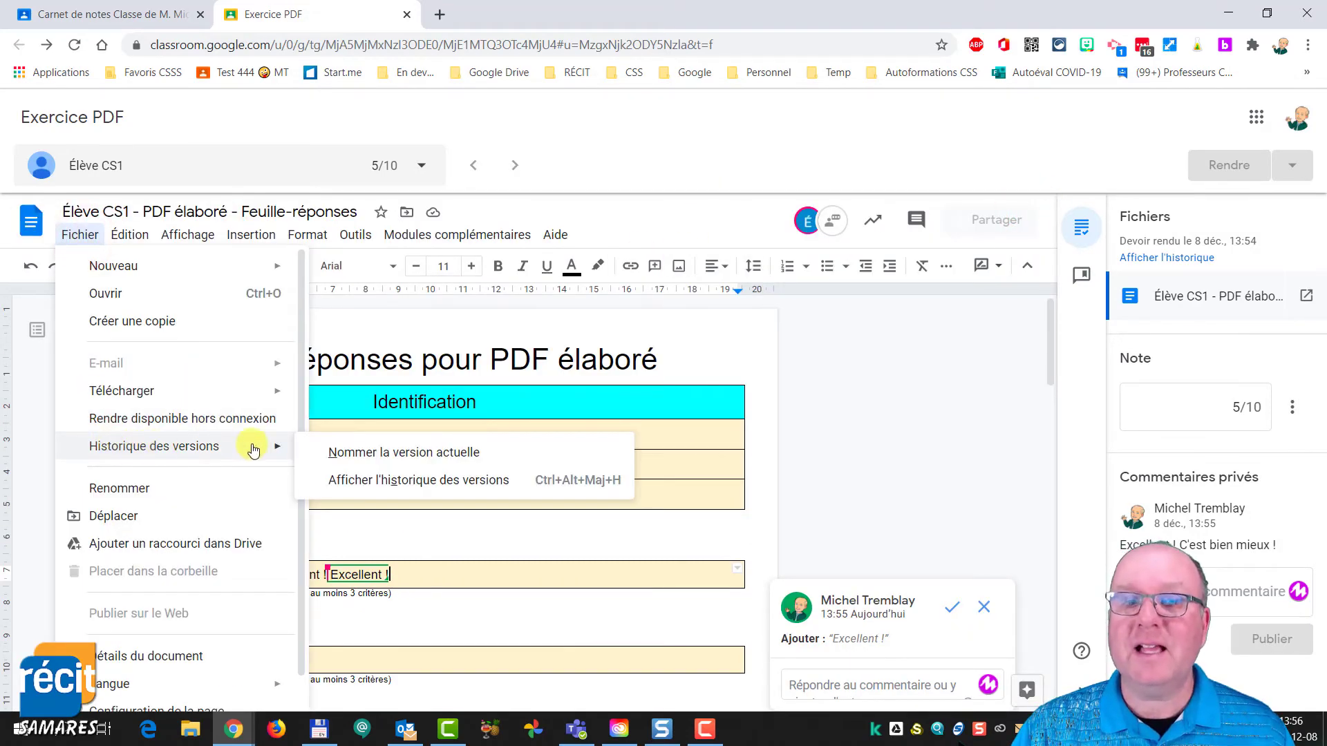
pyautogui.click(358, 481)
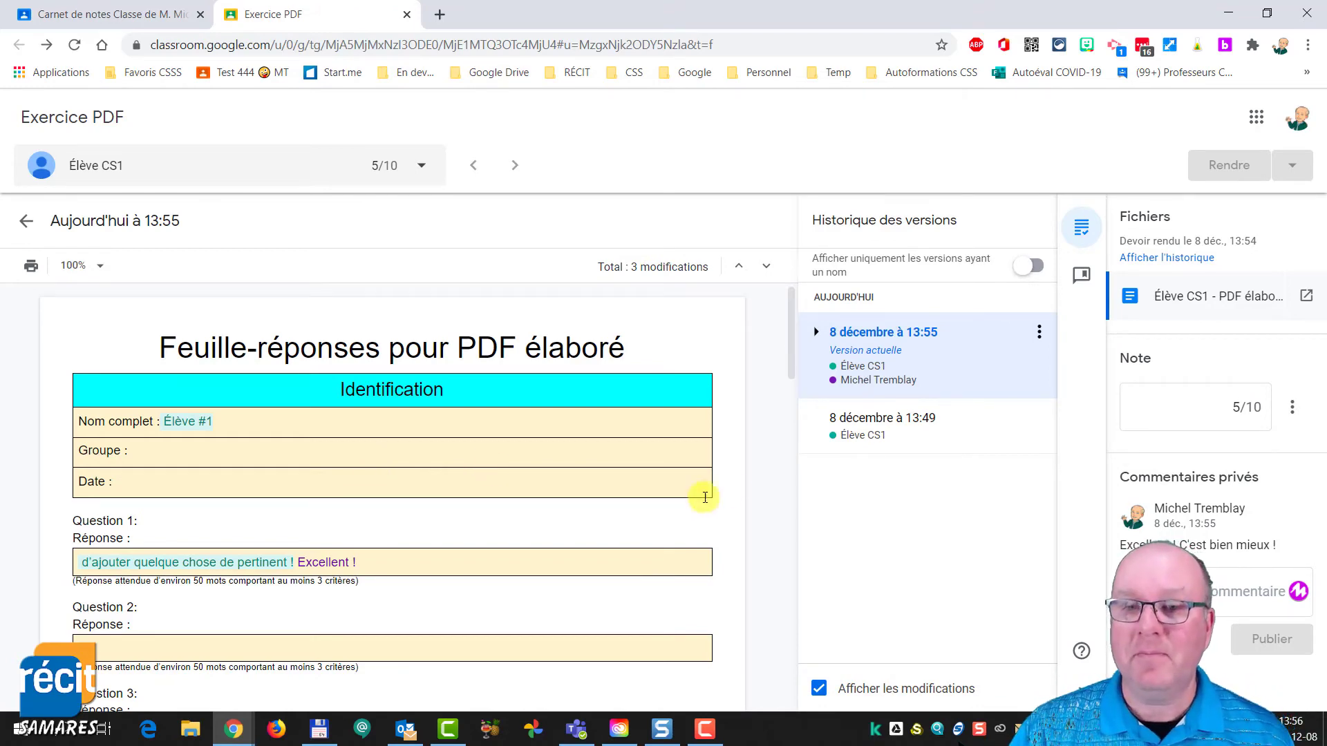
pyautogui.click(817, 333)
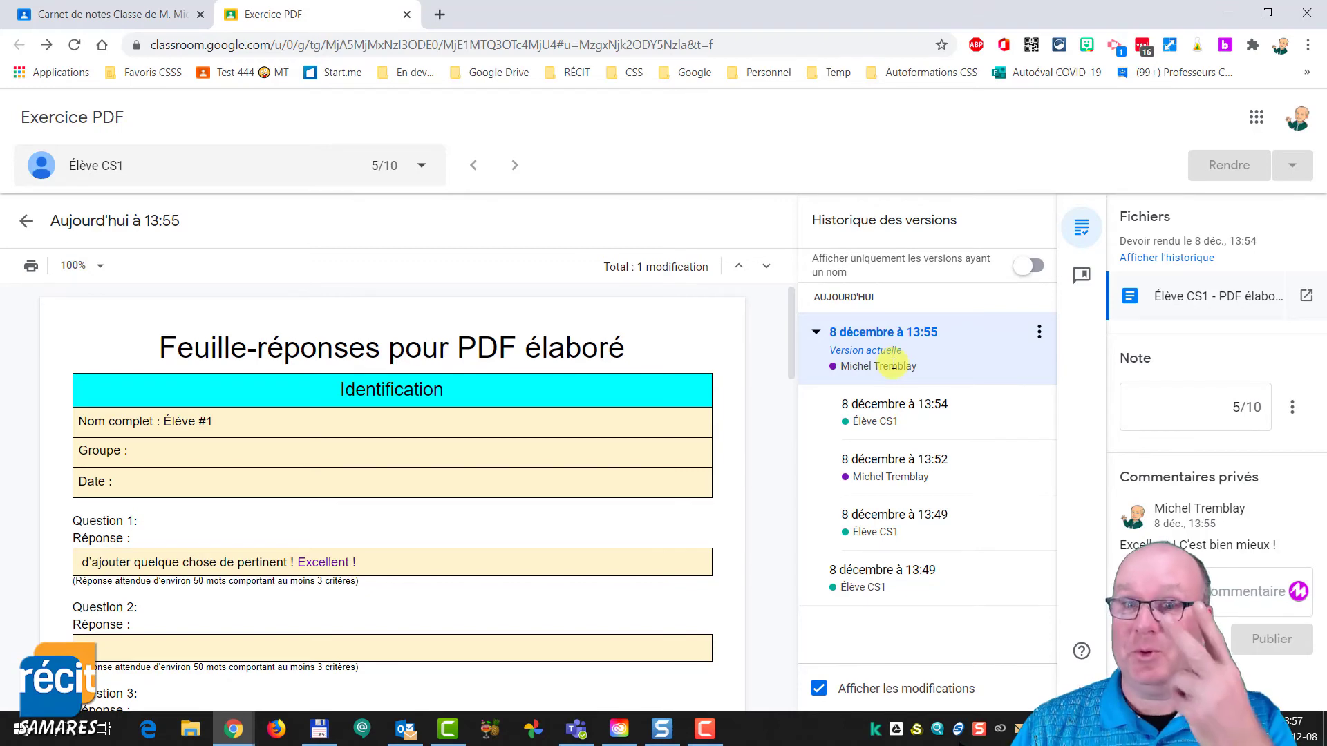
# Review the answer sheet's versions from the oldest at 13:49 through 13:52 and 13:54 to the current one, and leave the history.
pyautogui.click(855, 583)
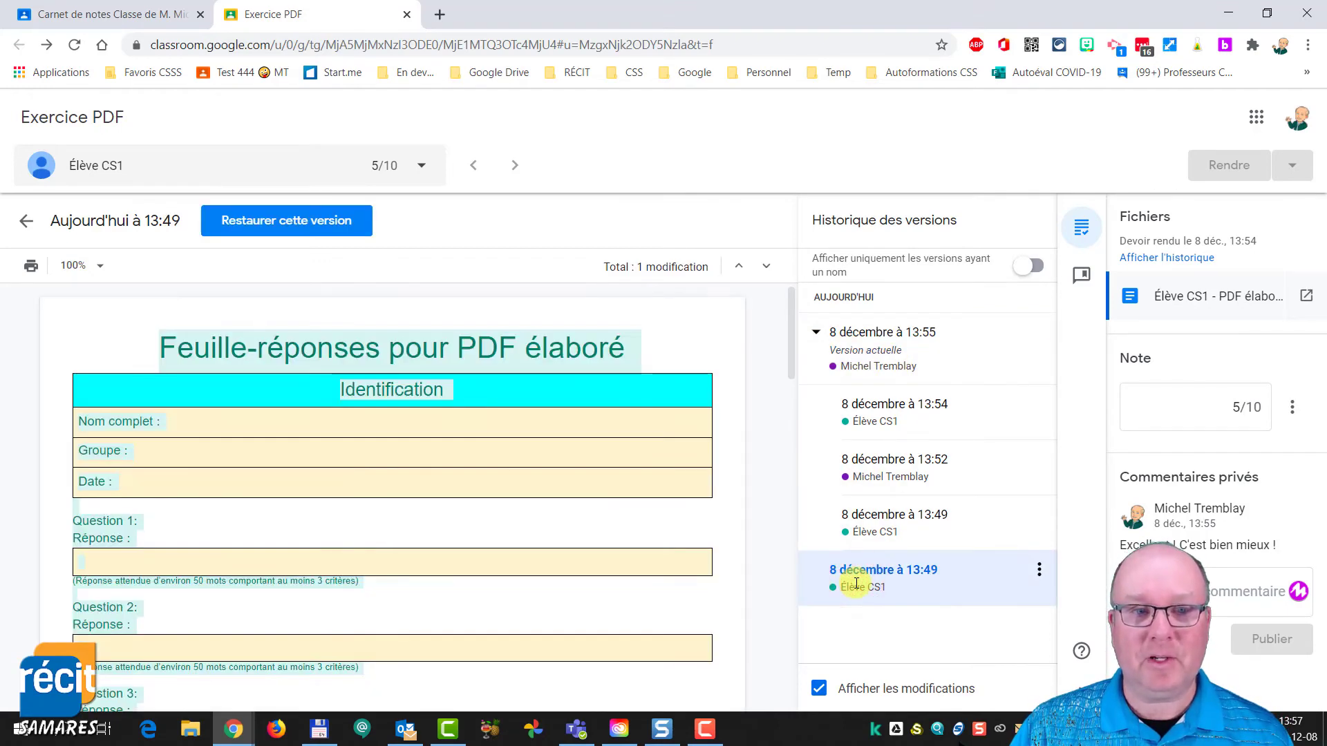
pyautogui.click(899, 533)
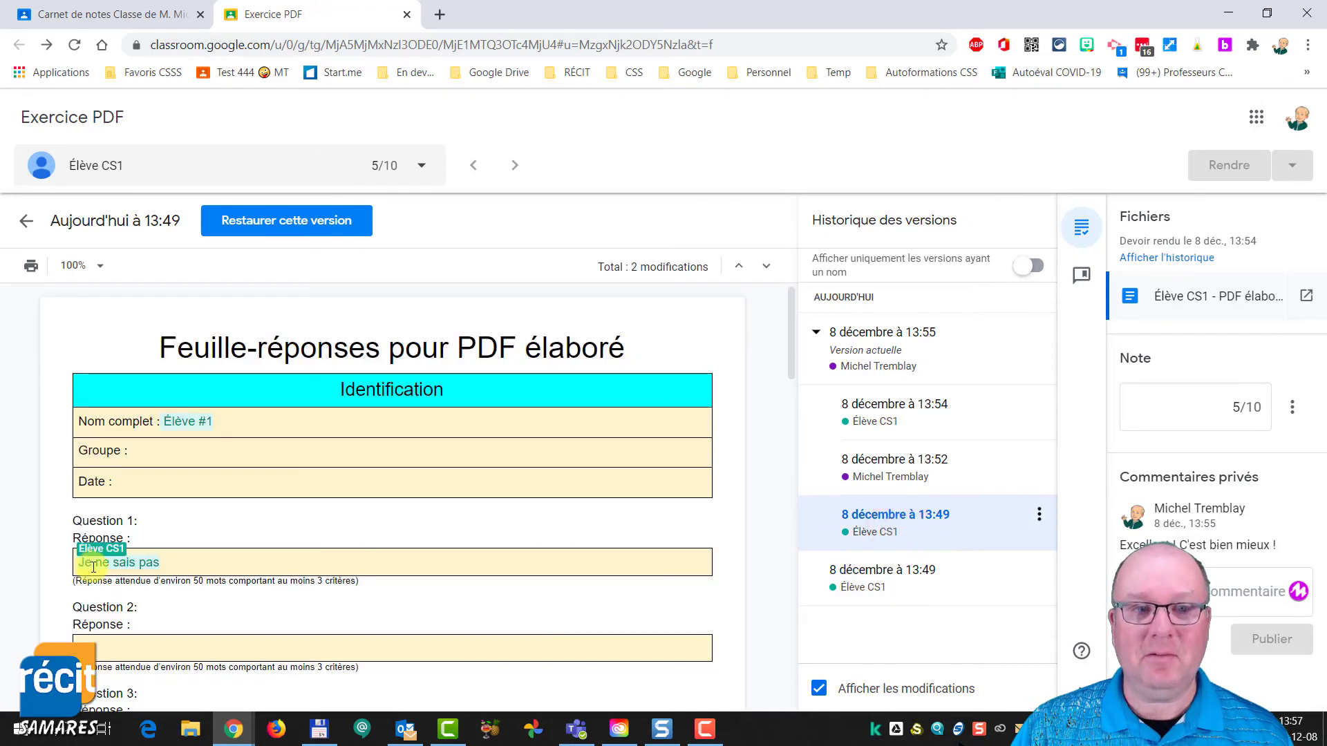
pyautogui.click(847, 471)
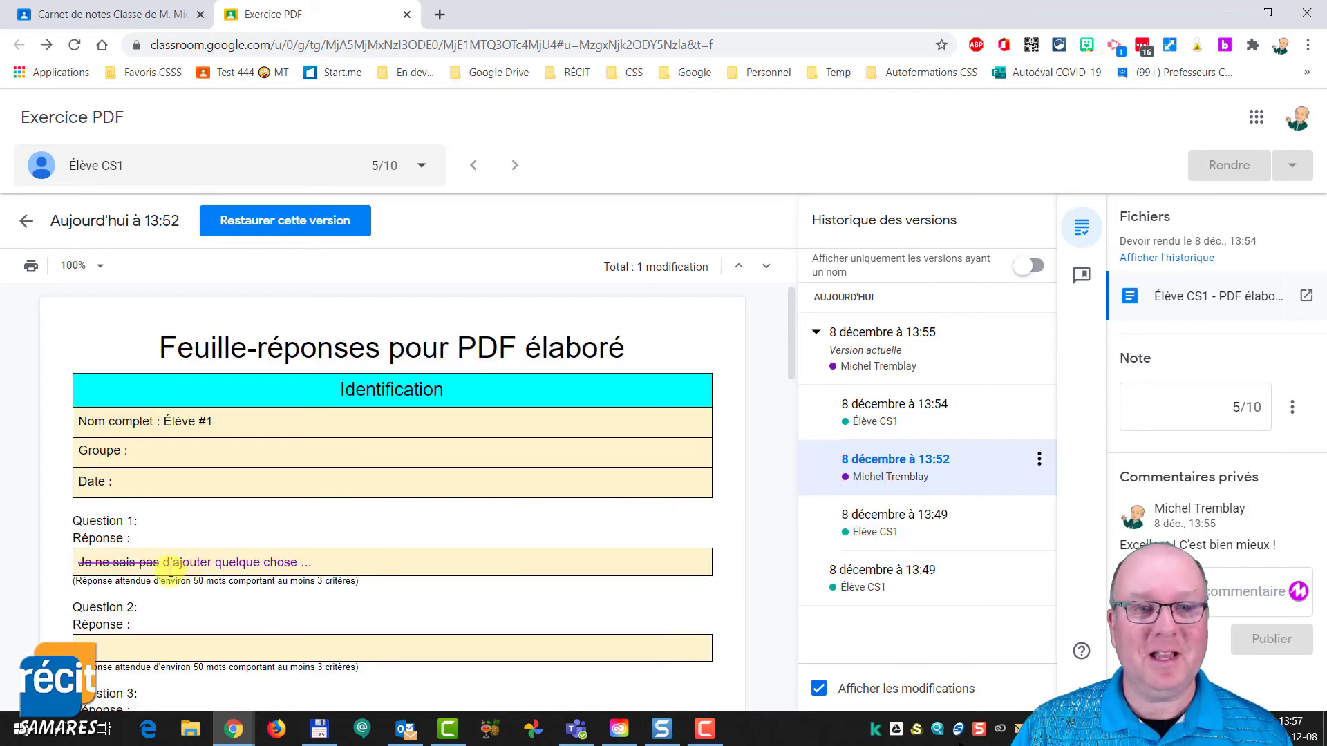
pyautogui.moveTo(249, 563)
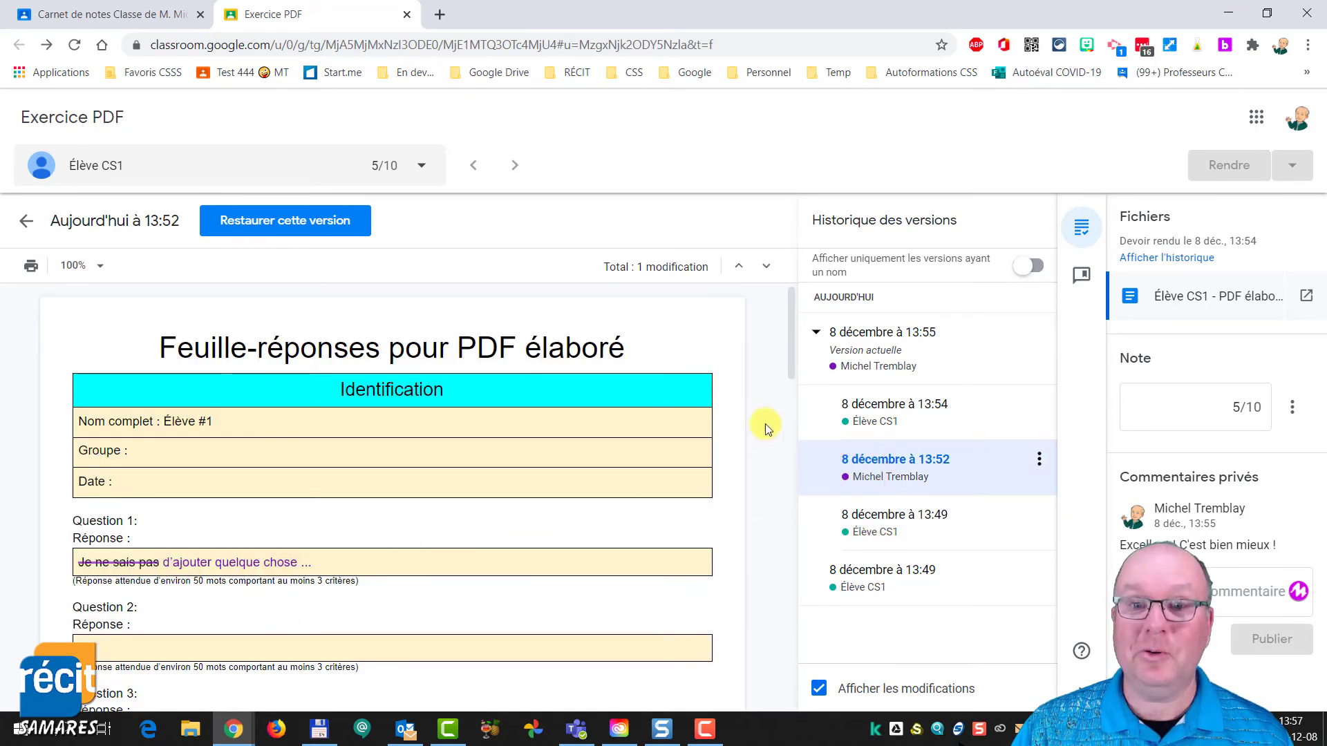
pyautogui.click(879, 417)
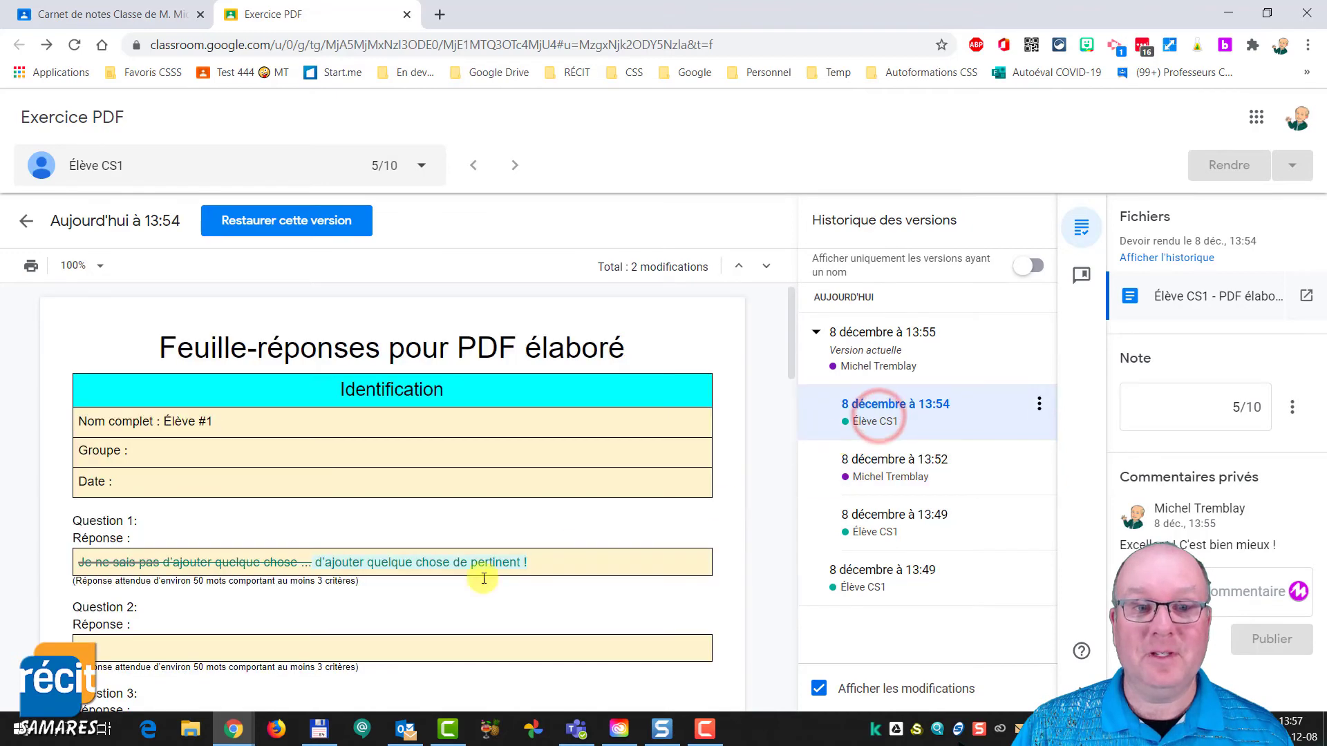
pyautogui.moveTo(293, 568)
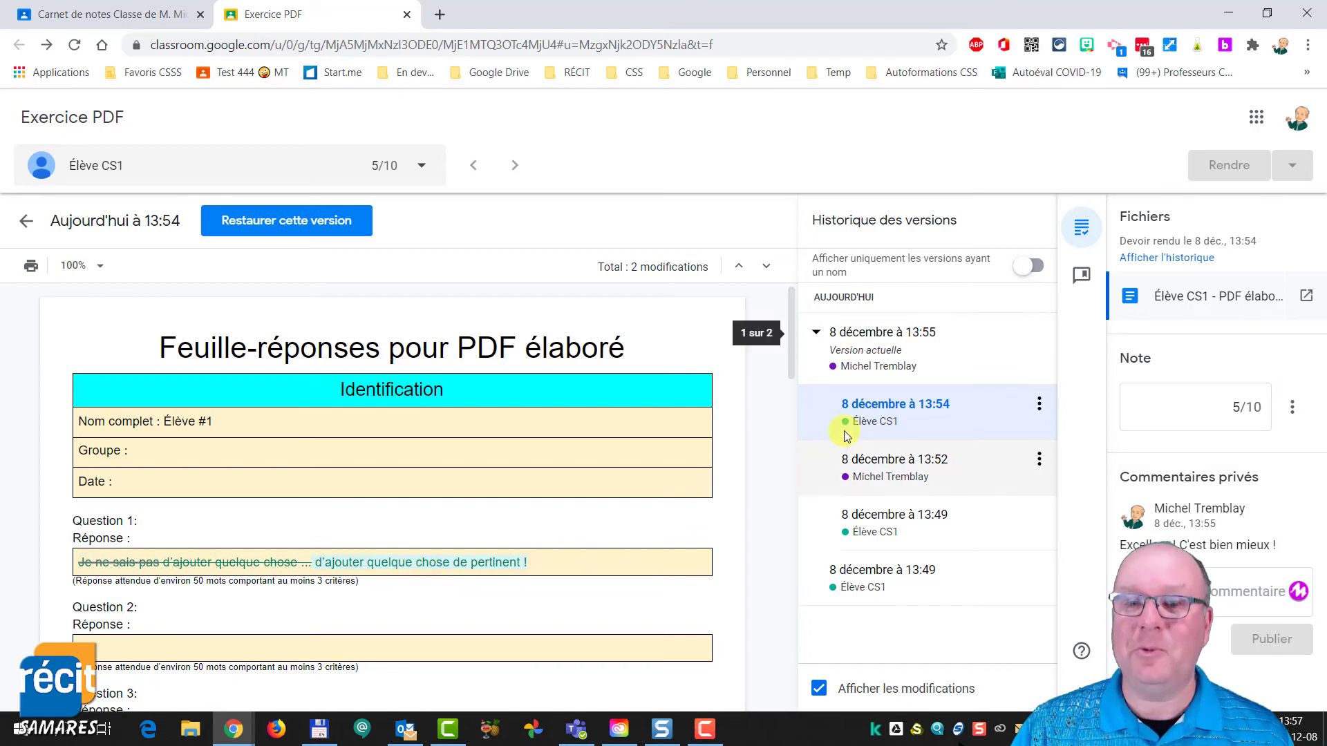
pyautogui.click(869, 364)
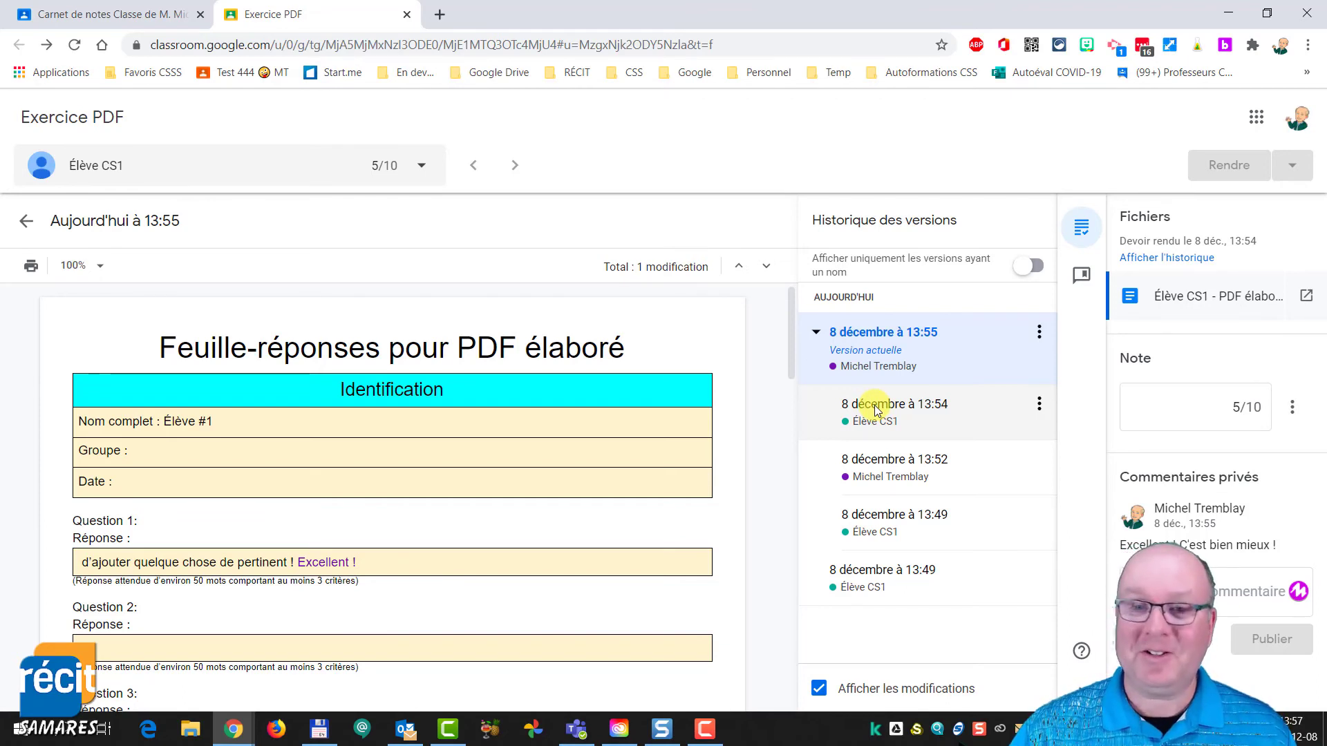
pyautogui.click(28, 221)
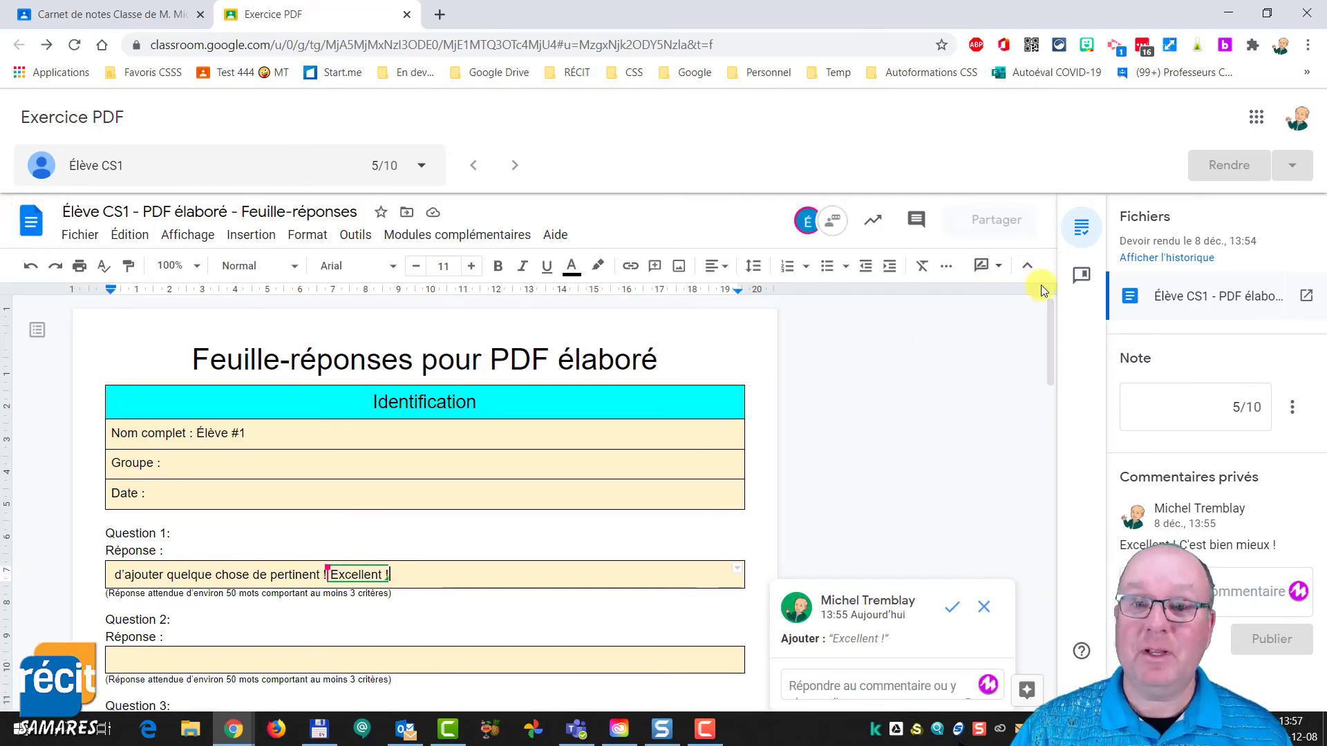
# Toggle the answer sheet's menus off and back on, and show where its version history command is found without running it.
pyautogui.click(1030, 270)
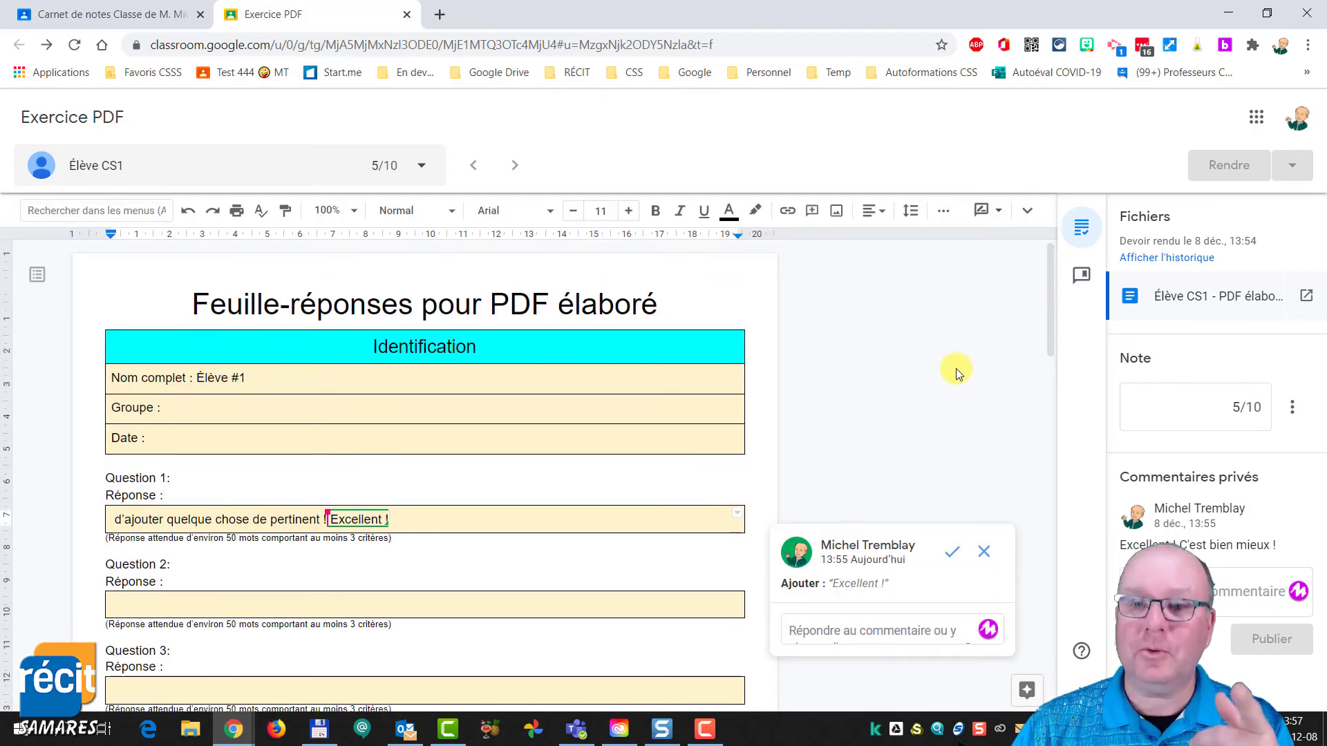
pyautogui.click(1029, 212)
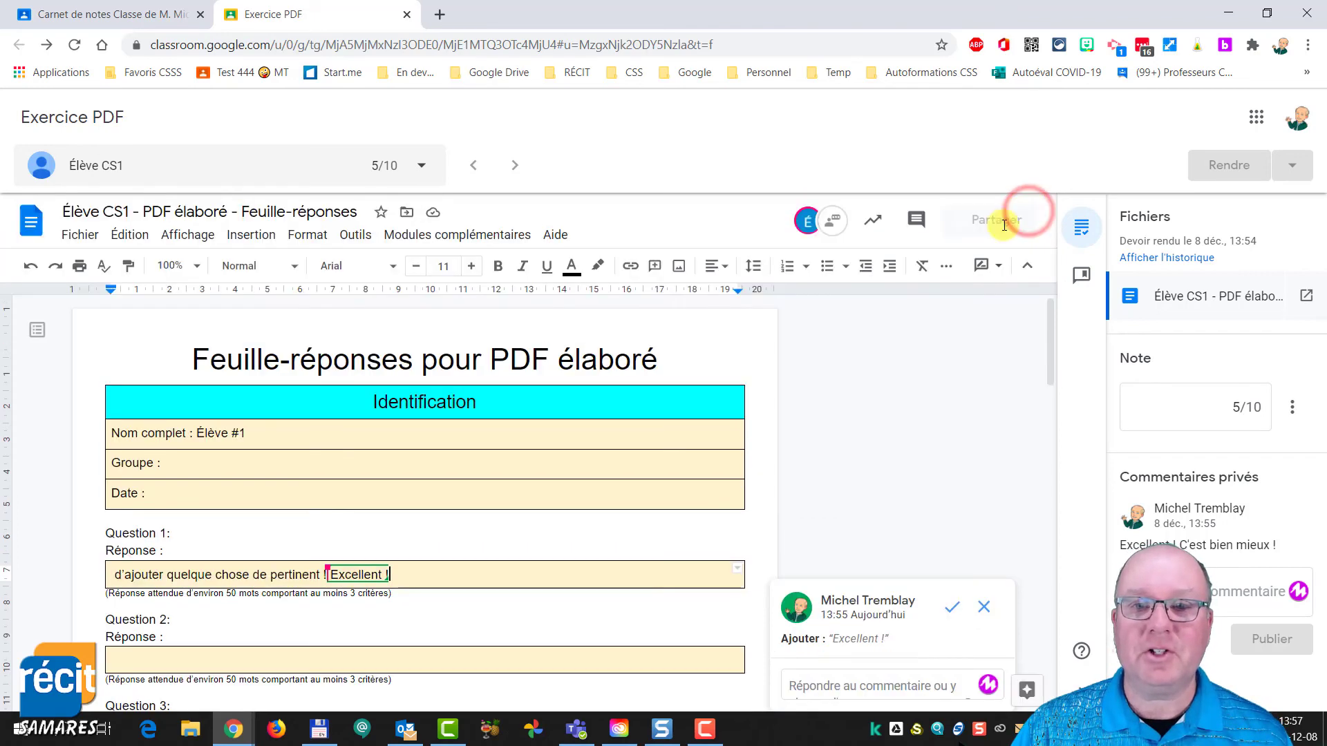
pyautogui.click(80, 237)
pyautogui.moveTo(155, 446)
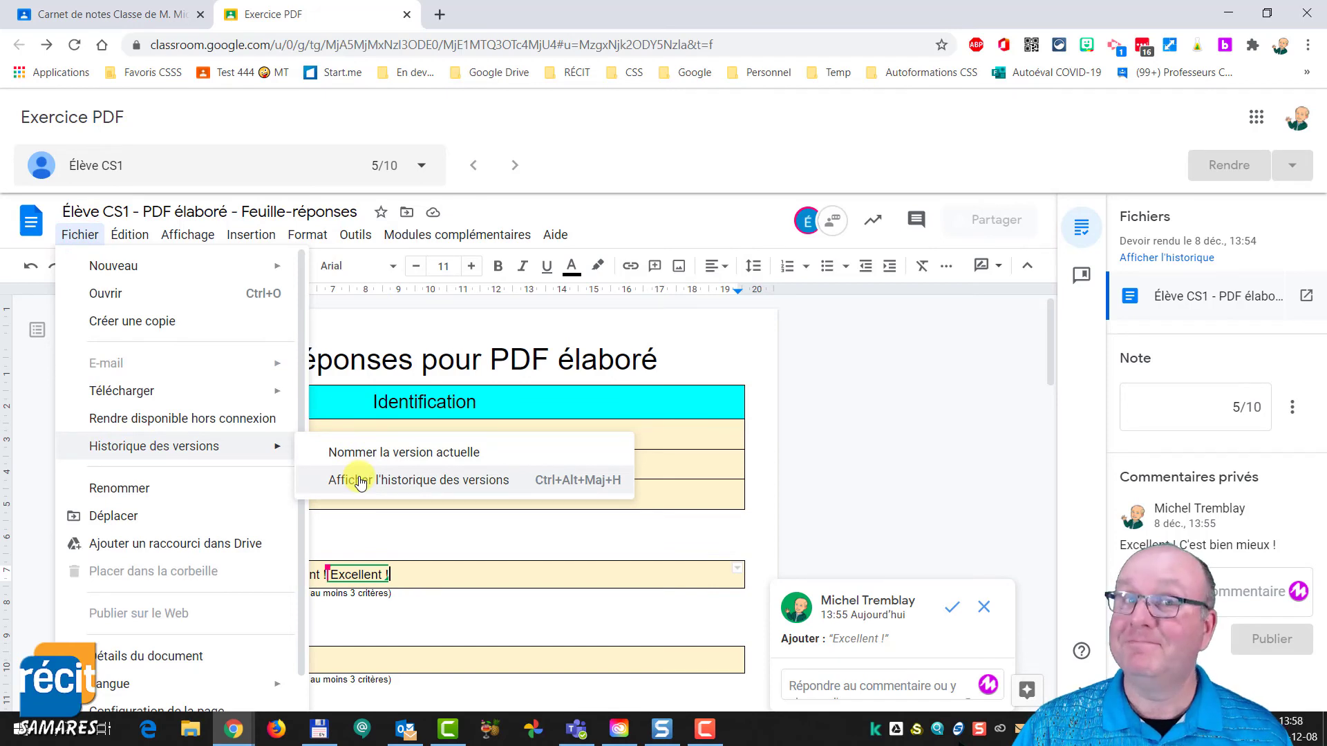
pyautogui.click(926, 436)
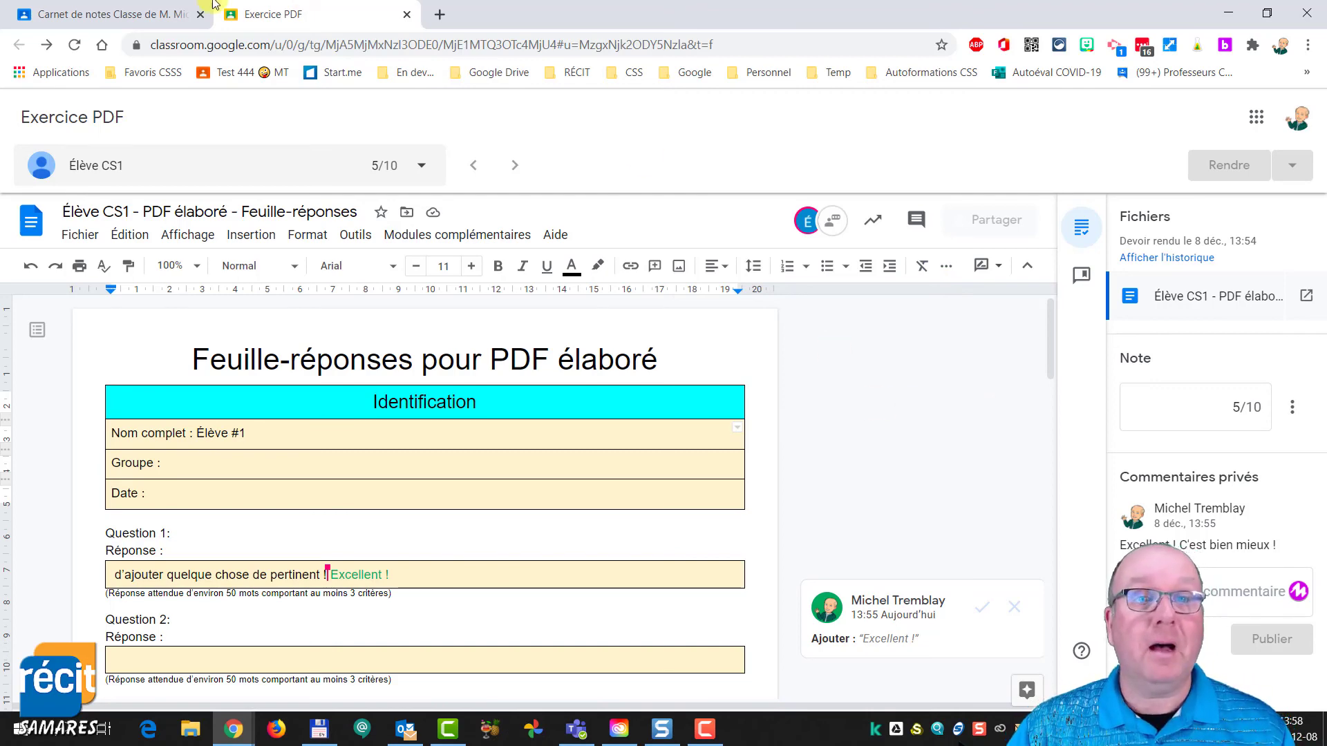
# Leave the gradebook for the class home page, view the À corriger list and filter it from Toutes les classes to this class.
pyautogui.click(110, 14)
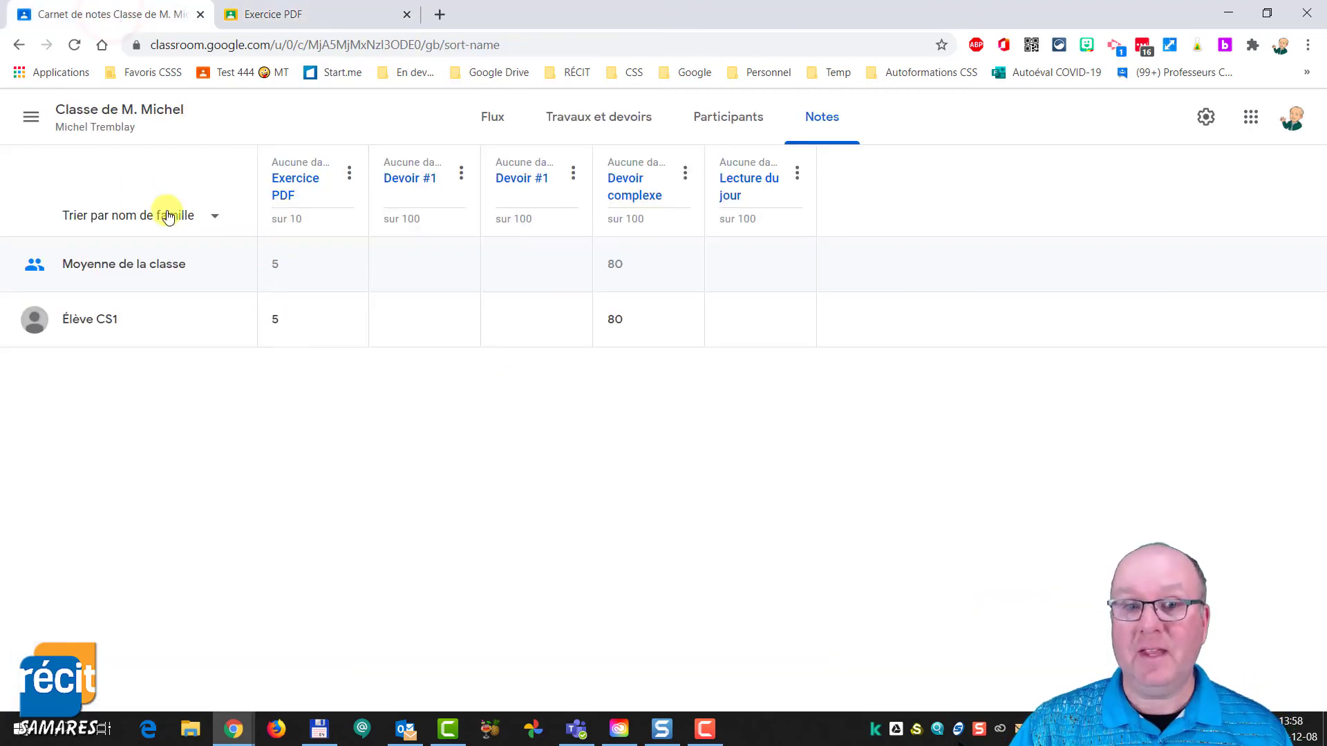
pyautogui.click(77, 114)
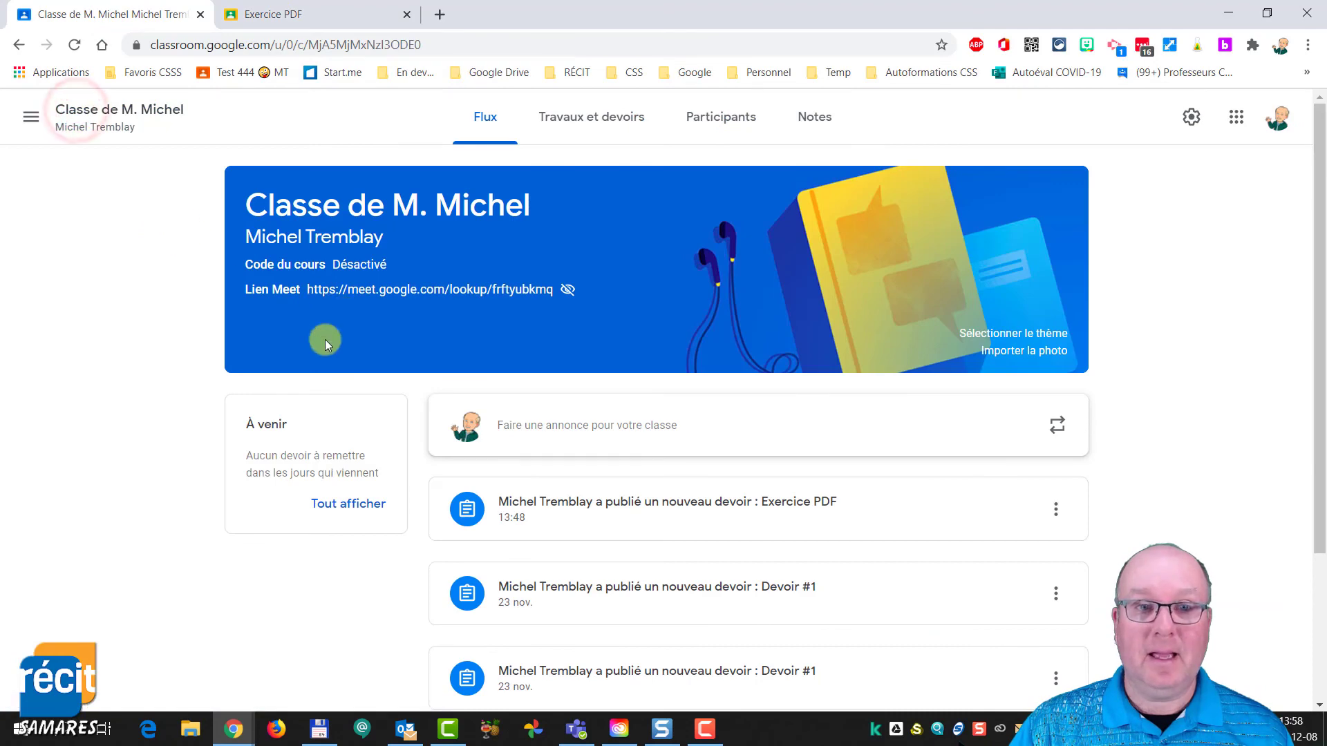
pyautogui.click(42, 123)
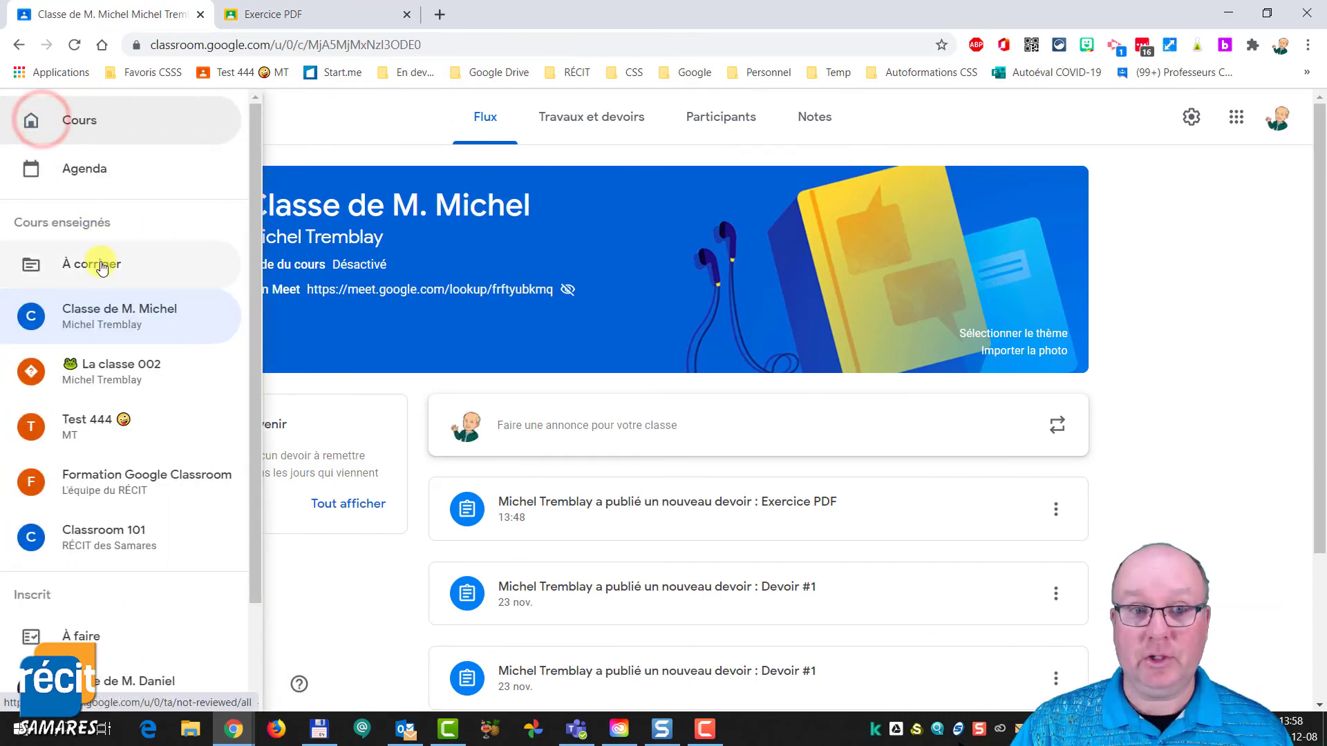
pyautogui.click(100, 261)
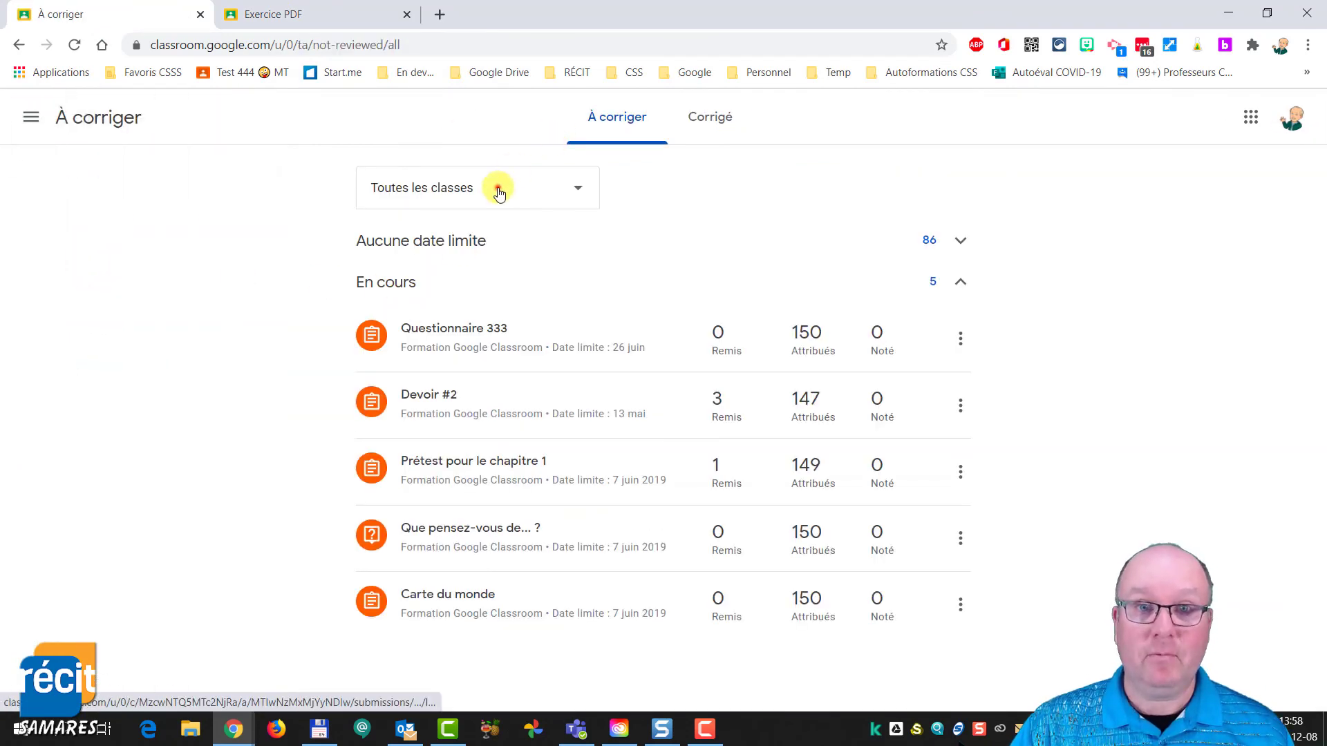
pyautogui.click(497, 187)
pyautogui.click(445, 246)
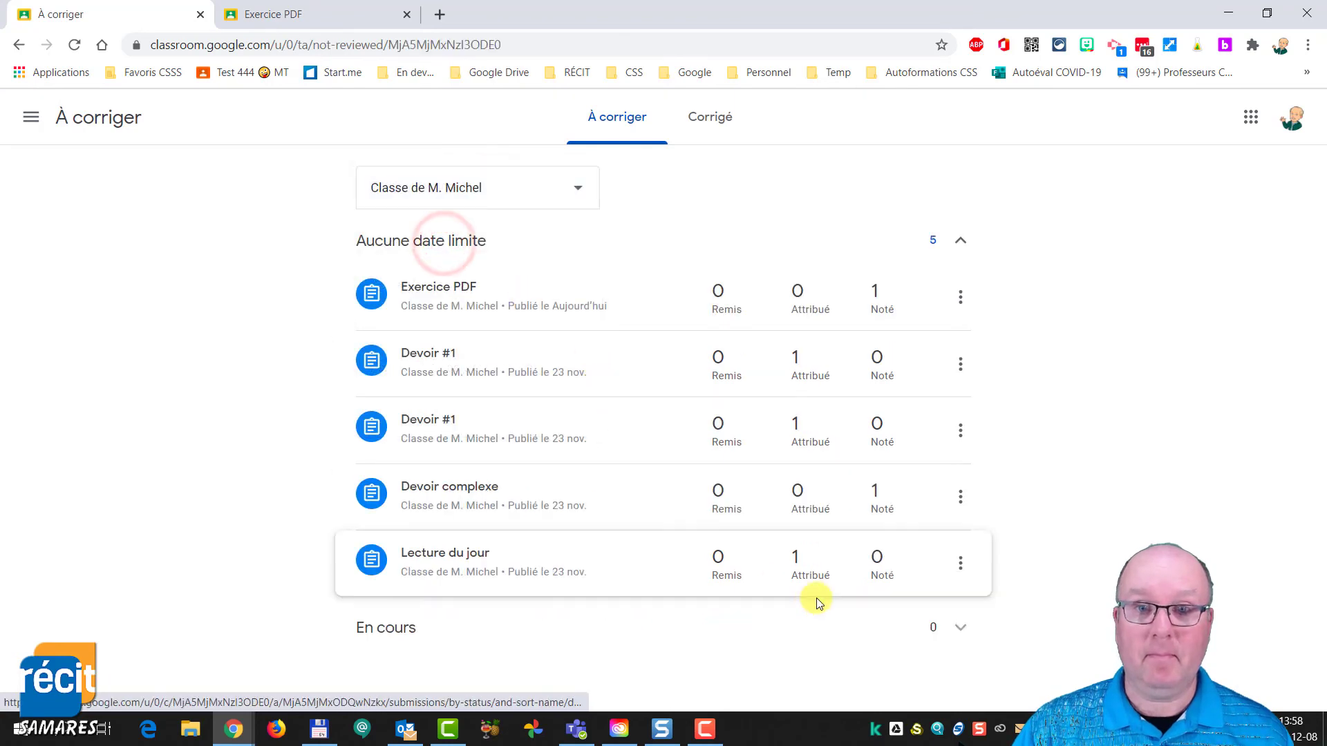